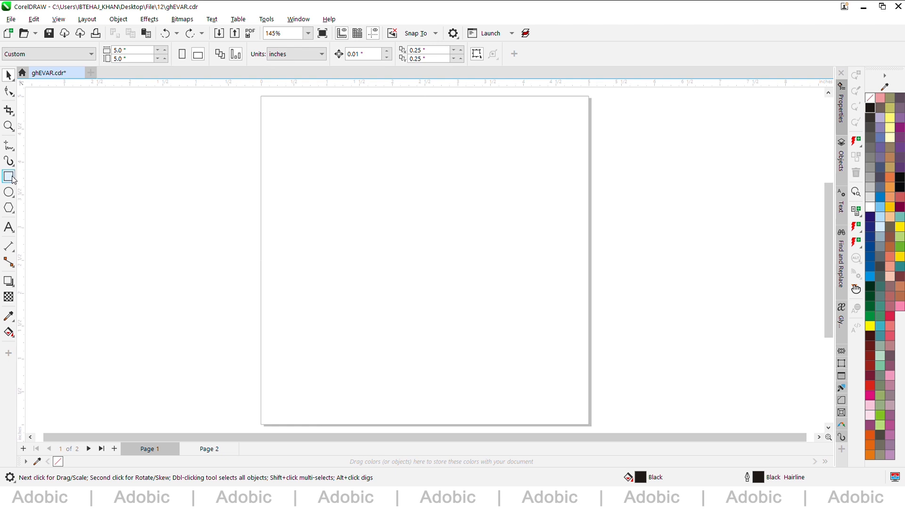
Create a page-sized rectangle without fill and shrink its height to about 1.15 inches along the page's lower edge
{"action": "double_click", "coordinate": [9, 177]}
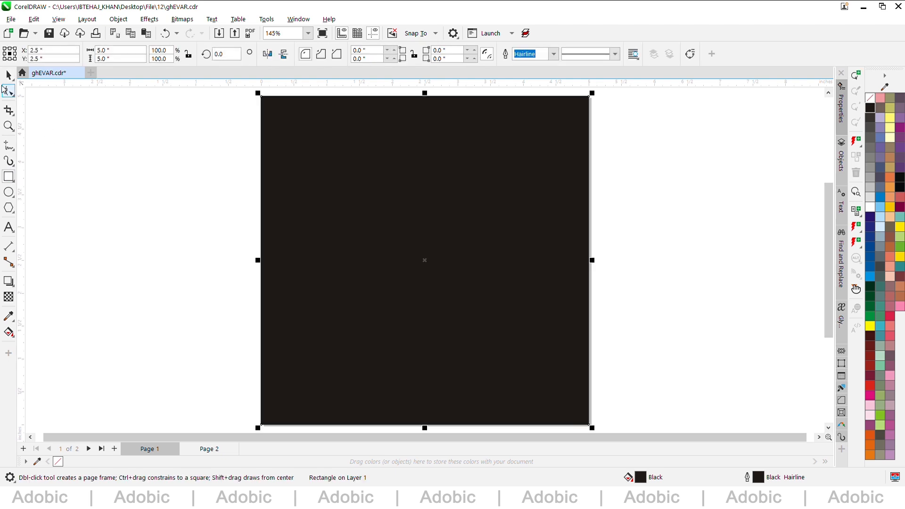
{"action": "left_click", "coordinate": [8, 75]}
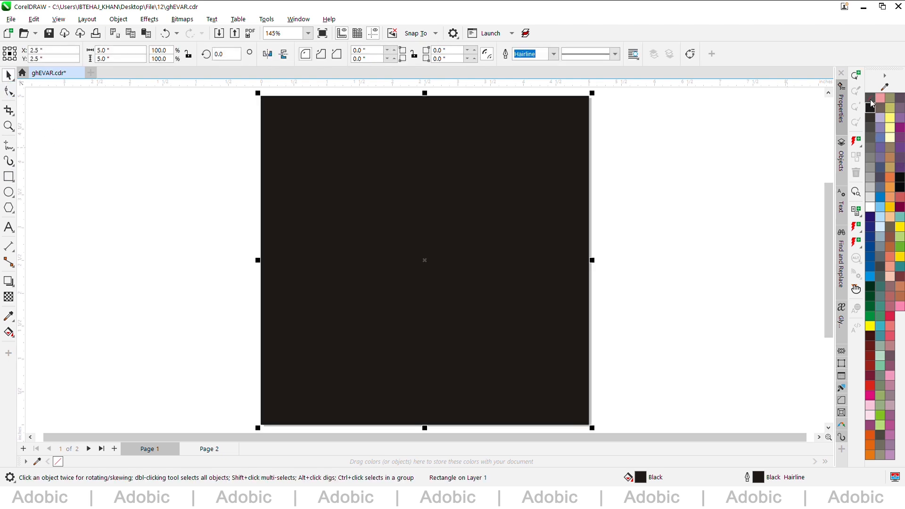
{"action": "left_click", "coordinate": [871, 100]}
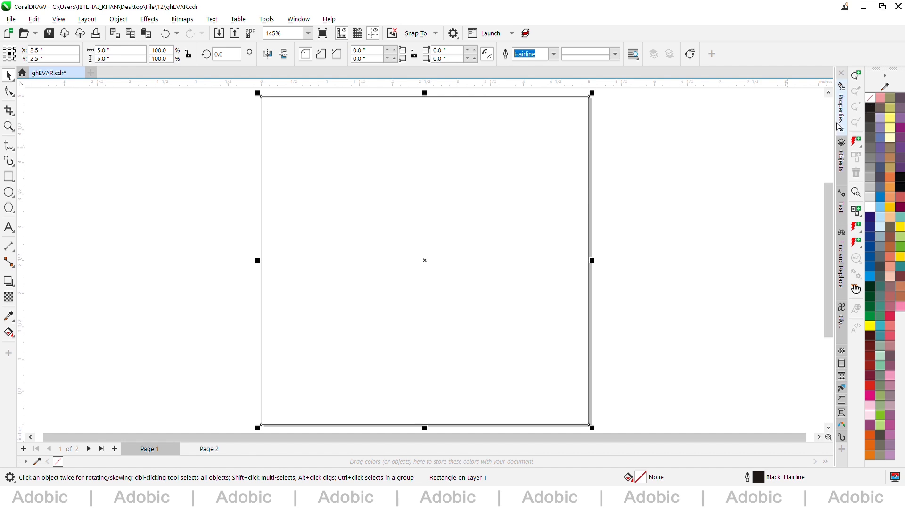
{"action": "left_click_drag", "start_coordinate": [426, 95], "coordinate": [448, 348]}
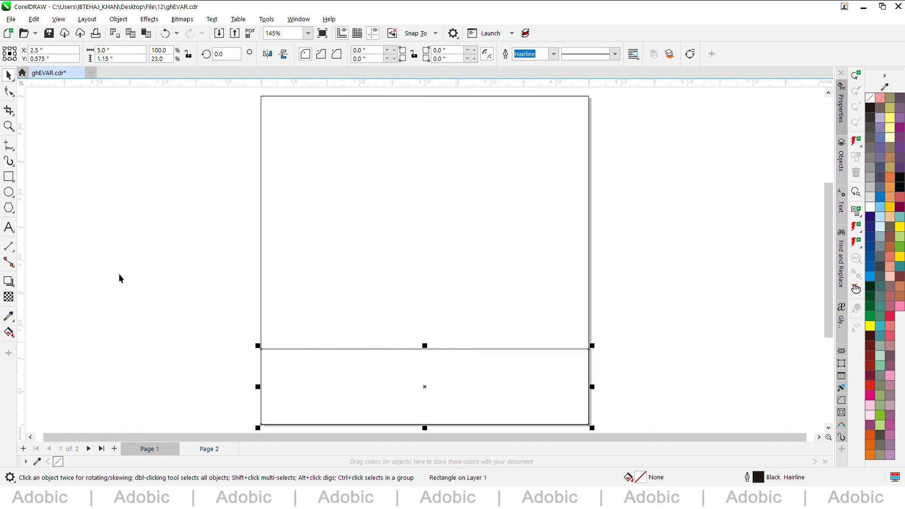
Add the artistic text "GHEVAR" on the page just above the lower rectangle
{"action": "key", "text": "F8"}
{"action": "left_click", "coordinate": [328, 299]}
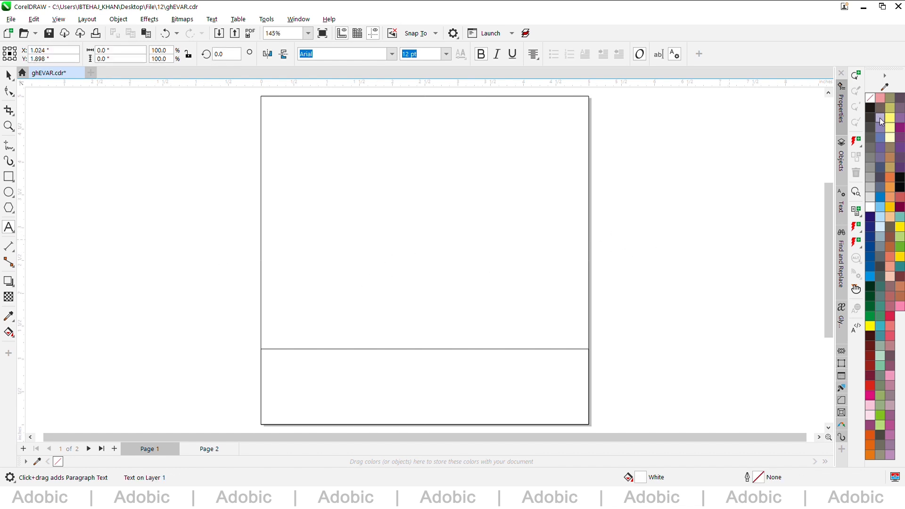
{"action": "type", "text": "GH"}
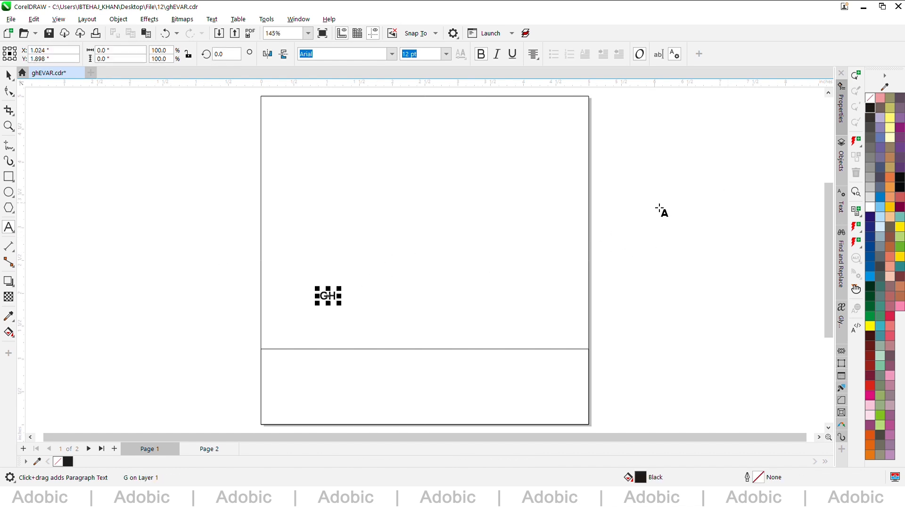
{"action": "type", "text": "EVAR"}
{"action": "key", "text": "ctrl+space"}
Set the font of the GHEVAR text to Poppins Black
{"action": "left_click", "coordinate": [392, 56]}
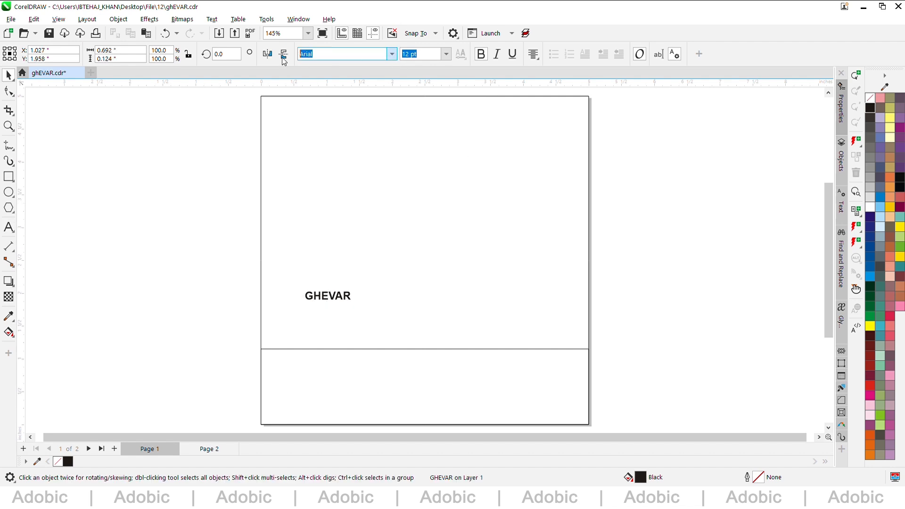
{"action": "type", "text": "POPP"}
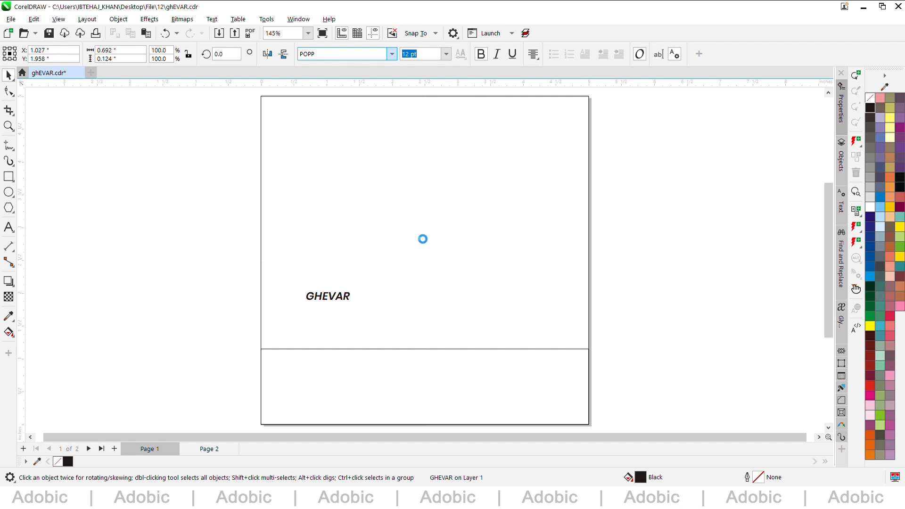
{"action": "key", "text": "Return"}
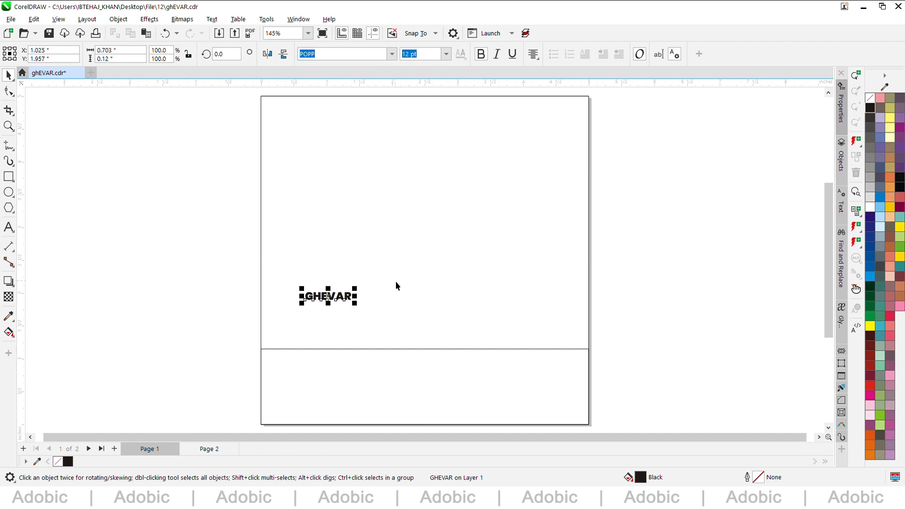
Enlarge the GHEVAR text to about 4.44 inches wide and place it slightly overlapping the lower rectangle's upper edge
{"action": "left_click_drag", "start_coordinate": [357, 309], "coordinate": [542, 376]}
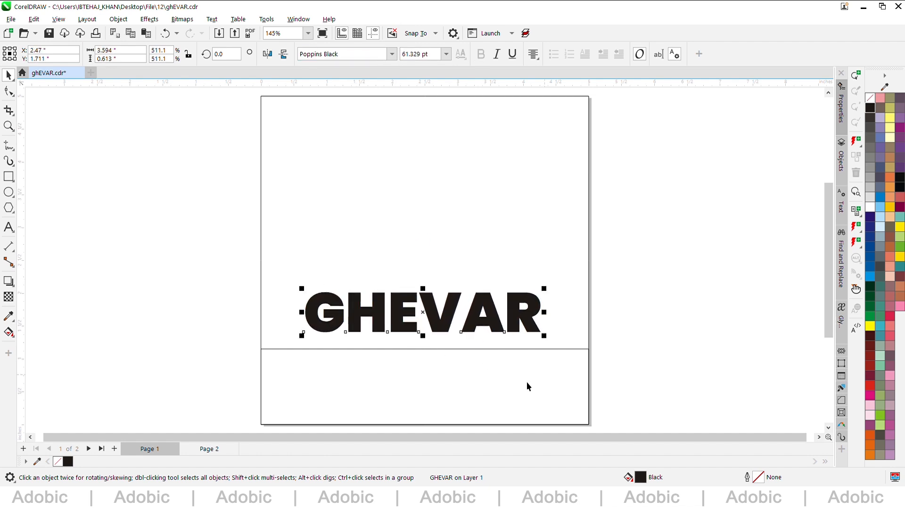
{"action": "left_click", "coordinate": [531, 388], "text": "shift"}
{"action": "key", "text": "t"}
{"action": "key", "text": "x"}
{"action": "key", "text": "space"}
{"action": "left_click", "coordinate": [595, 340]}
{"action": "left_click", "coordinate": [509, 370]}
{"action": "left_click_drag", "start_coordinate": [545, 347], "coordinate": [577, 339]}
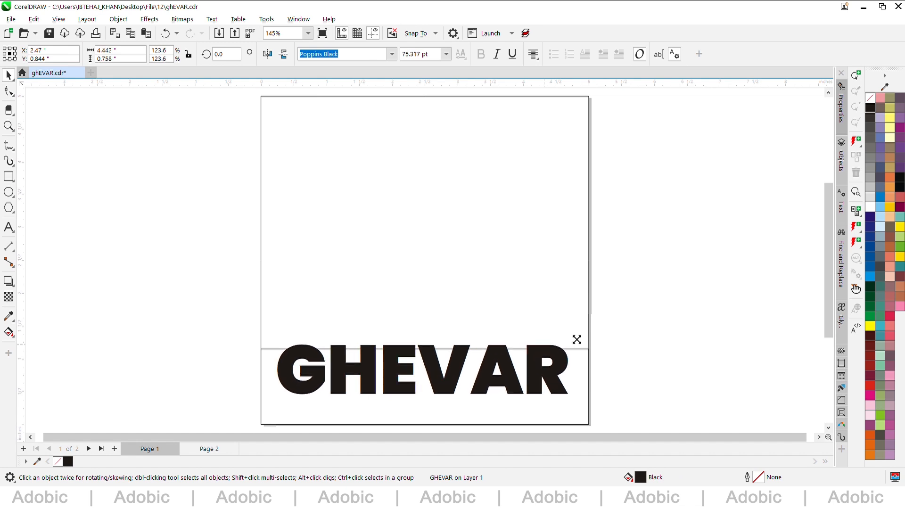
{"action": "left_click", "coordinate": [637, 315]}
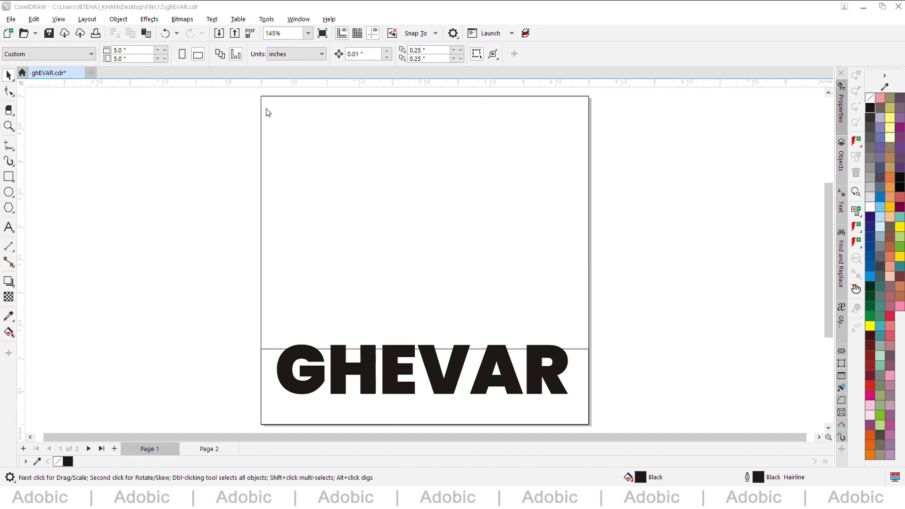
Place the ghewar.png image, scale it to about 3.12 inches wide and centre it on the page
{"action": "left_click", "coordinate": [187, 134]}
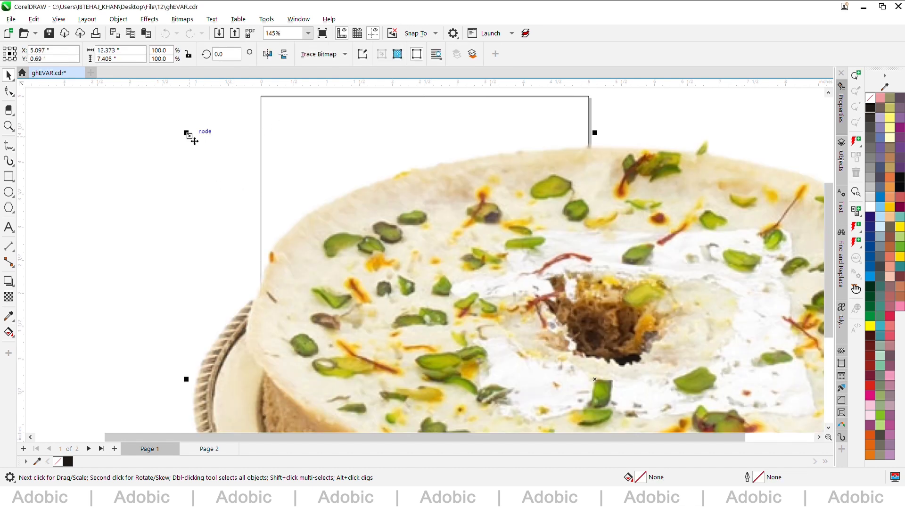
{"action": "key", "text": "shift+F2"}
{"action": "left_click_drag", "start_coordinate": [681, 429], "coordinate": [331, 236]}
{"action": "key", "text": "p"}
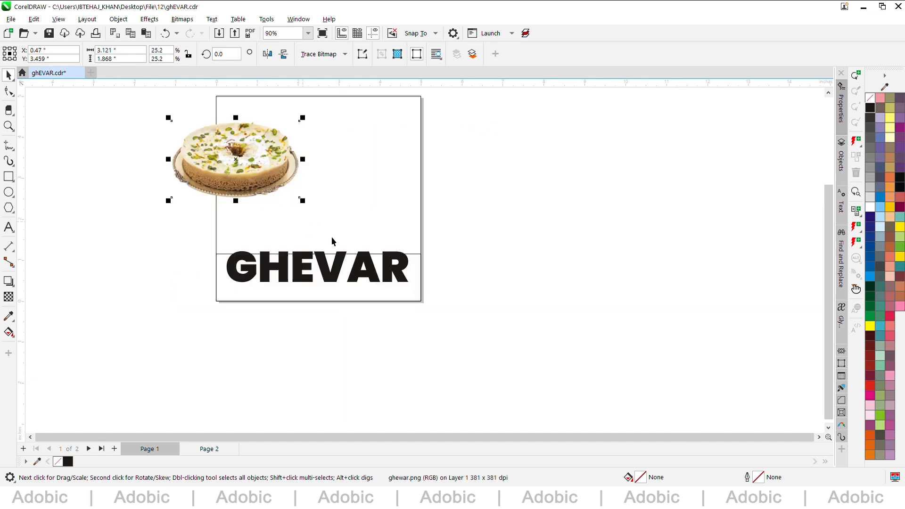
Enlarge the ghevar image to about 3.42 inches wide and move it down to overlap the upper part of the text
{"action": "key", "text": "shift+F4"}
{"action": "left_click_drag", "start_coordinate": [465, 241], "coordinate": [463, 274]}
{"action": "left_click_drag", "start_coordinate": [529, 230], "coordinate": [539, 226]}
{"action": "left_click_drag", "start_coordinate": [493, 266], "coordinate": [493, 272]}
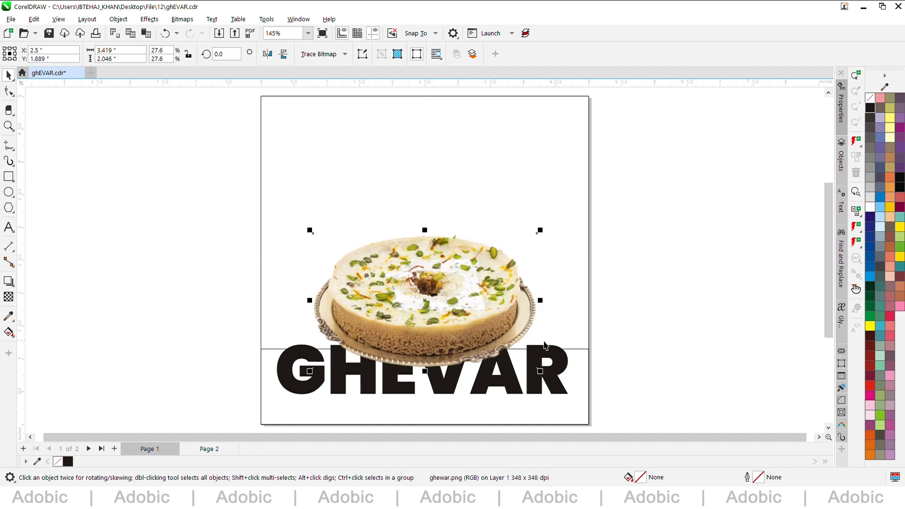
{"action": "left_click", "coordinate": [659, 274]}
Fill the lower rectangle with a green (#8A952C) sampled from a pistachio piece in the image
{"action": "left_click", "coordinate": [8, 316]}
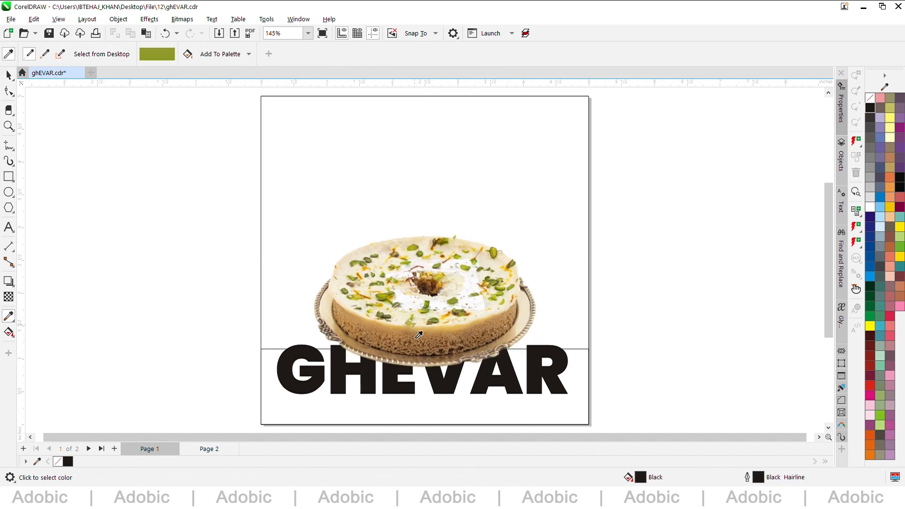
{"action": "scroll", "coordinate": [456, 328], "scroll_direction": "up", "scroll_amount": 2}
{"action": "left_click", "coordinate": [429, 228]}
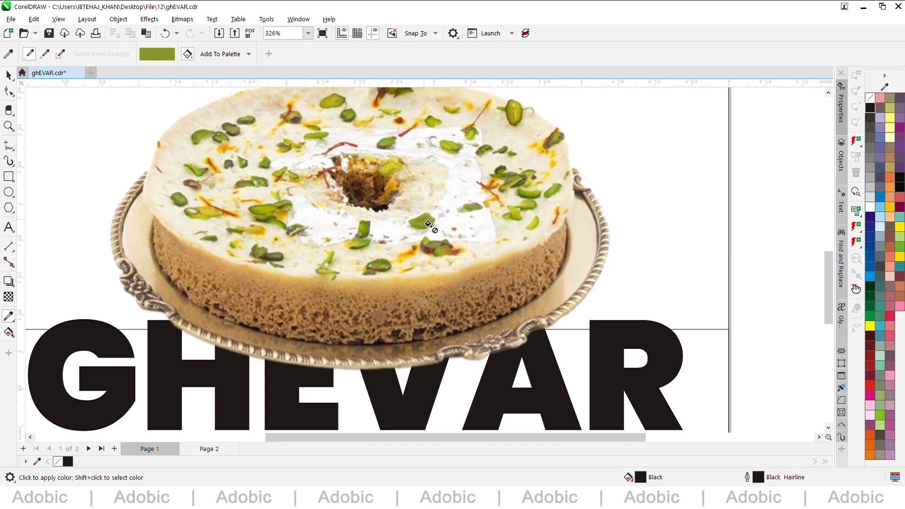
{"action": "left_click", "coordinate": [703, 347]}
{"action": "key", "text": "space"}
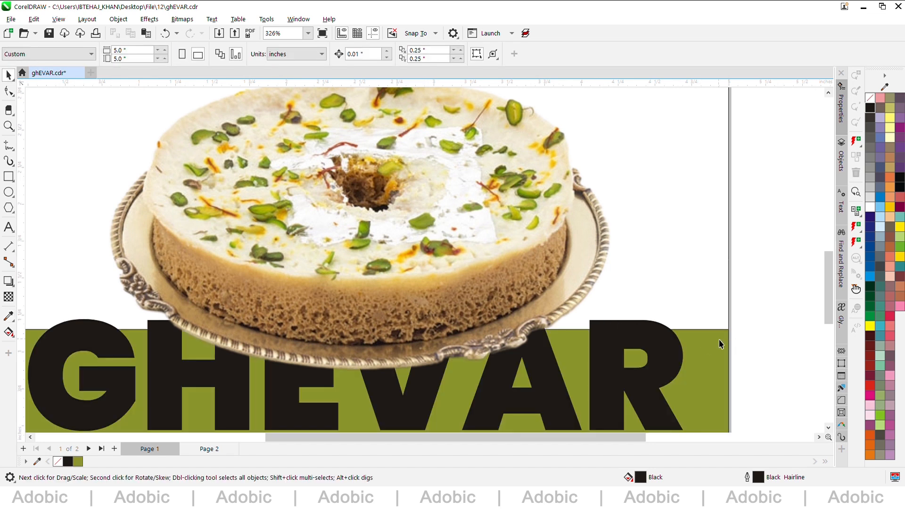
Fill the GHEVAR text with white
{"action": "left_click", "coordinate": [676, 350]}
{"action": "key", "text": "shift+F4"}
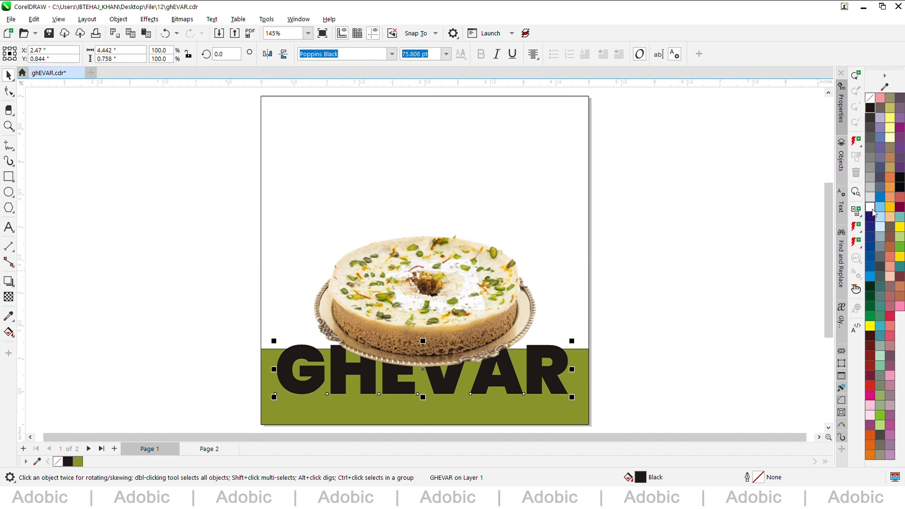
{"action": "left_click", "coordinate": [873, 210]}
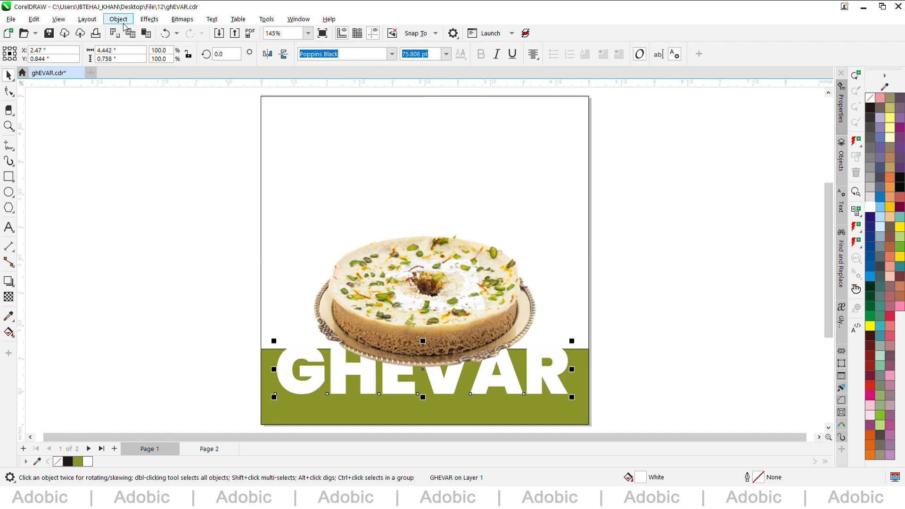
PowerClip the GHEVAR text inside the green rectangle and remove the rectangle's outline
{"action": "left_click", "coordinate": [279, 59]}
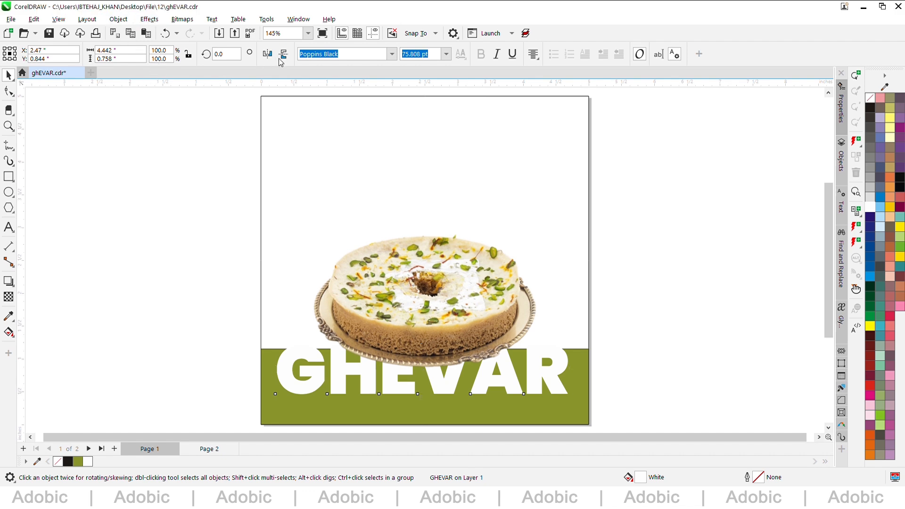
{"action": "left_click", "coordinate": [572, 417]}
{"action": "left_click", "coordinate": [616, 401]}
{"action": "left_click", "coordinate": [585, 407]}
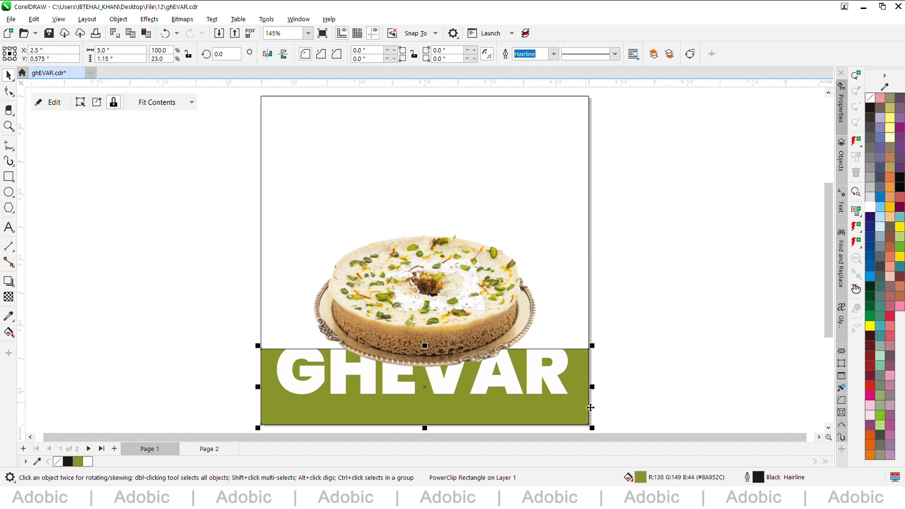
{"action": "left_click", "coordinate": [776, 227]}
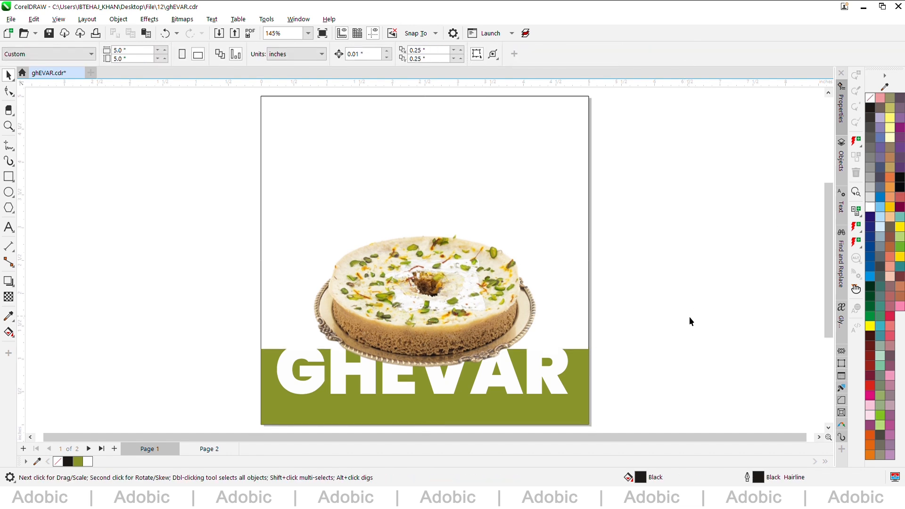
Add a drop shadow to the ghevar image, offset about 0.008 inch horizontally and -0.116 inch vertically
{"action": "left_click", "coordinate": [477, 320]}
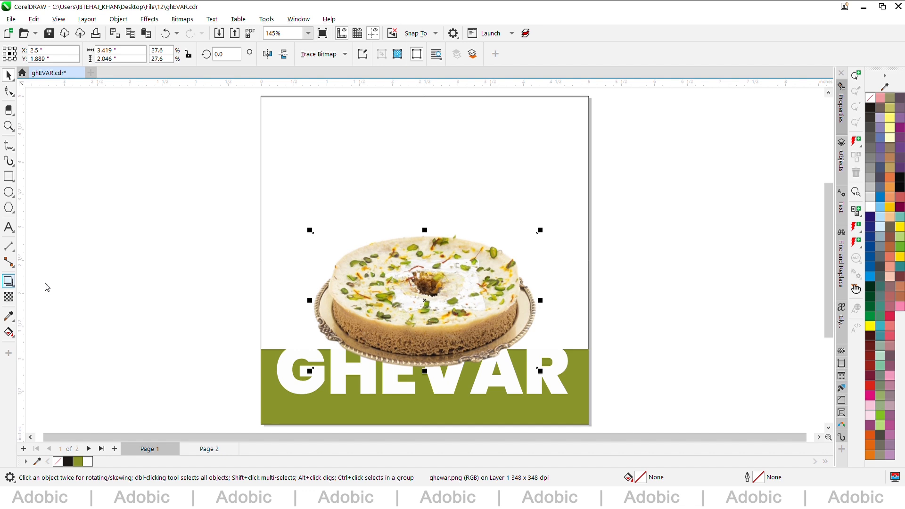
{"action": "left_click_drag", "start_coordinate": [428, 281], "coordinate": [427, 375]}
{"action": "scroll", "coordinate": [431, 377], "scroll_direction": "up", "scroll_amount": 1}
{"action": "left_click_drag", "start_coordinate": [438, 270], "coordinate": [445, 270]}
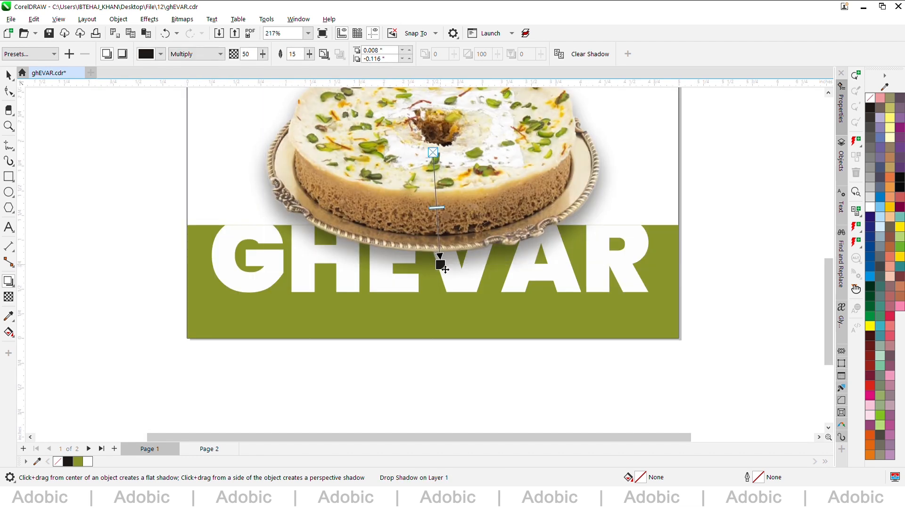
Move the ghevar image with its shadow slightly up, to a vertical position of about 1.946 inches
{"action": "key", "text": "space"}
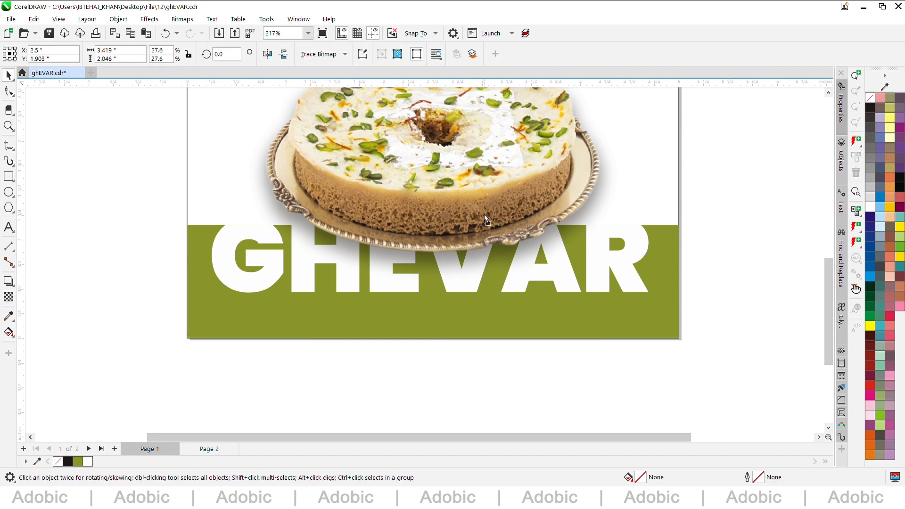
{"action": "left_click_drag", "start_coordinate": [484, 213], "coordinate": [485, 209]}
{"action": "key", "text": "shift+F4"}
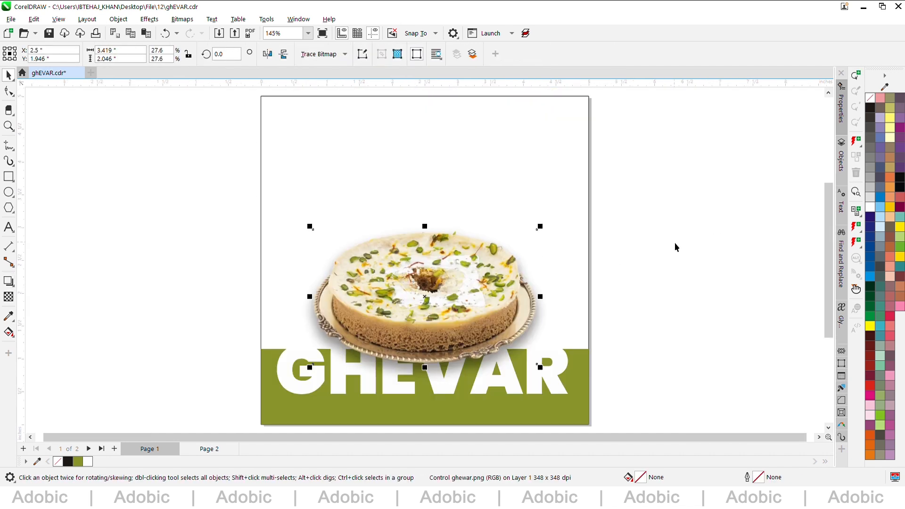
{"action": "left_click", "coordinate": [674, 241]}
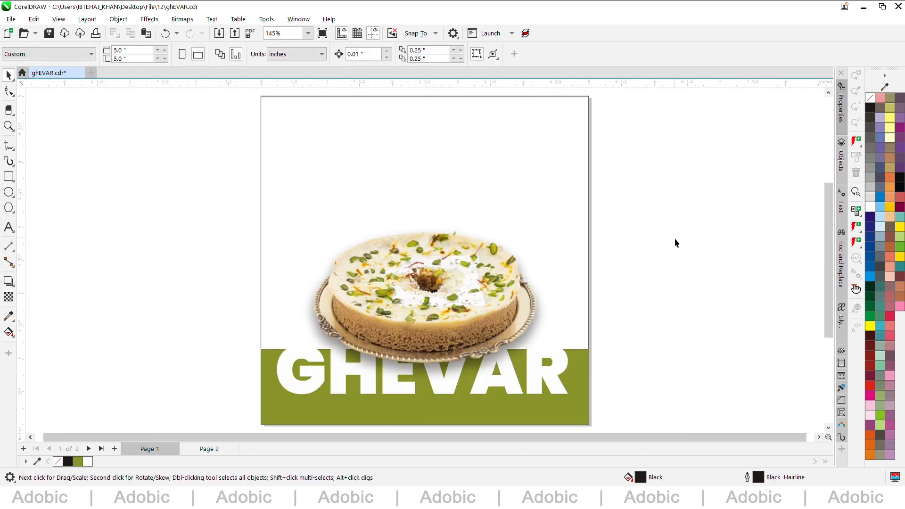
Draw a circle about 1.85 inches in diameter over the page's left edge above the ghevar and remove its fill
{"action": "left_click", "coordinate": [9, 192]}
{"action": "left_click_drag", "start_coordinate": [186, 146], "coordinate": [288, 272]}
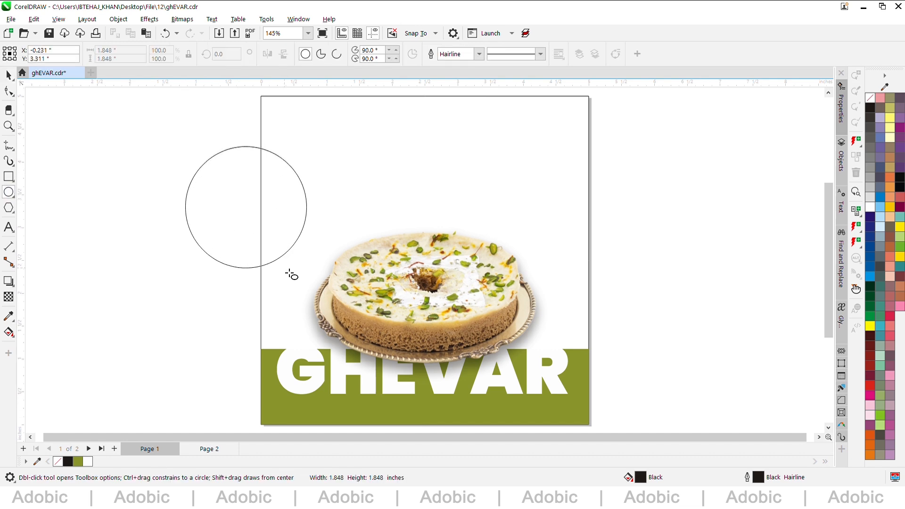
{"action": "key", "text": "space"}
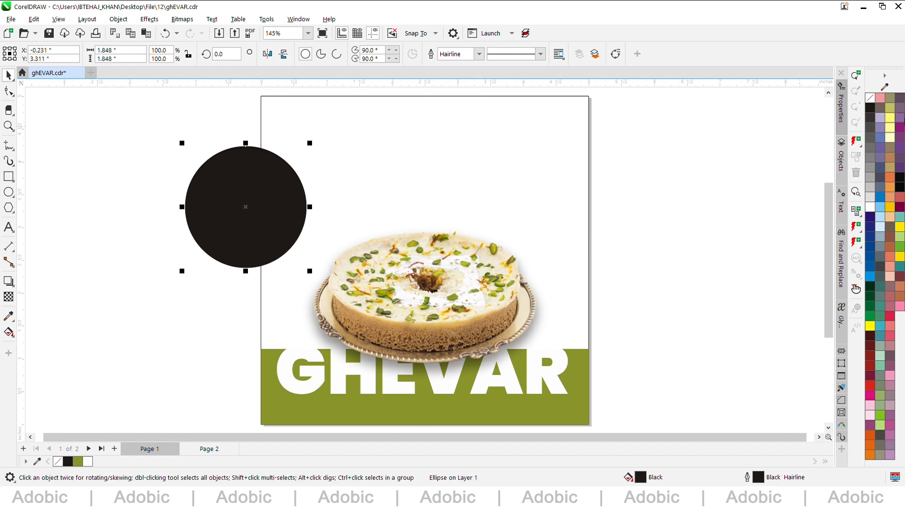
{"action": "left_click", "coordinate": [870, 98]}
Set the circle's outline width to 2.5 pt
{"action": "left_click", "coordinate": [458, 53]}
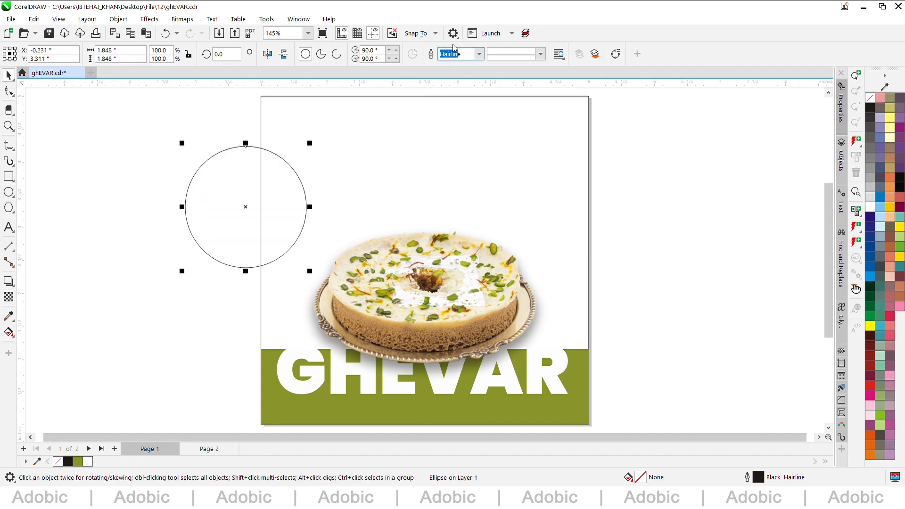
{"action": "type", "text": "2.5"}
{"action": "key", "text": "Return"}
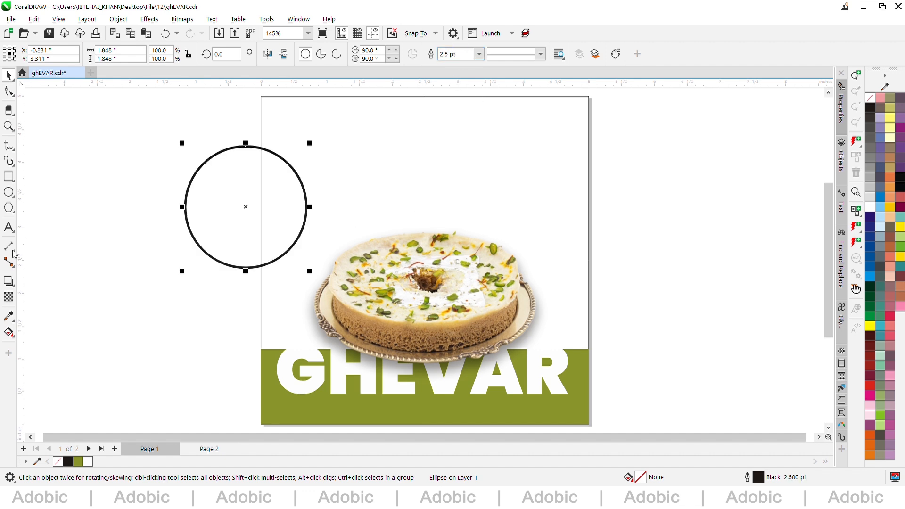
Colour the circle's outline with a golden tone (#DAB25D) sampled from the side of the ghevar in the image
{"action": "left_click", "coordinate": [8, 316]}
{"action": "scroll", "coordinate": [425, 328], "scroll_direction": "up", "scroll_amount": 2}
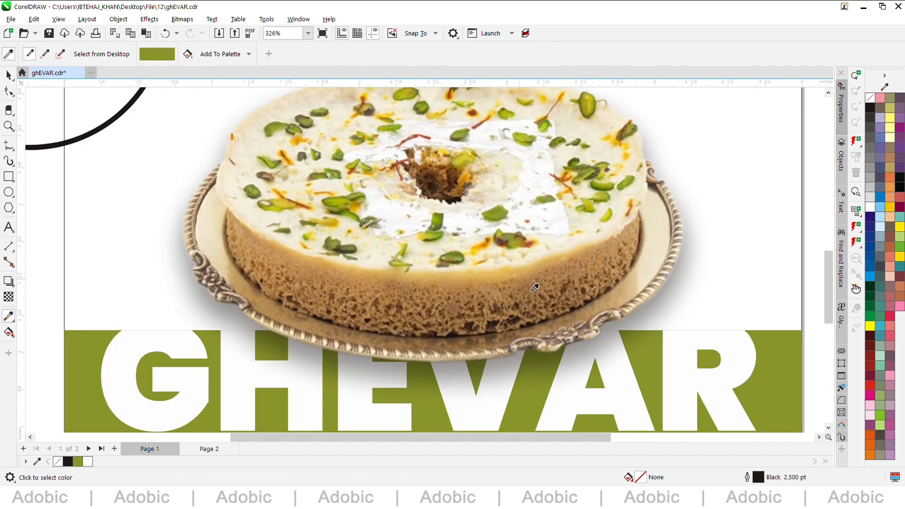
{"action": "left_click", "coordinate": [525, 284]}
{"action": "scroll", "coordinate": [361, 229], "scroll_direction": "down", "scroll_amount": 2}
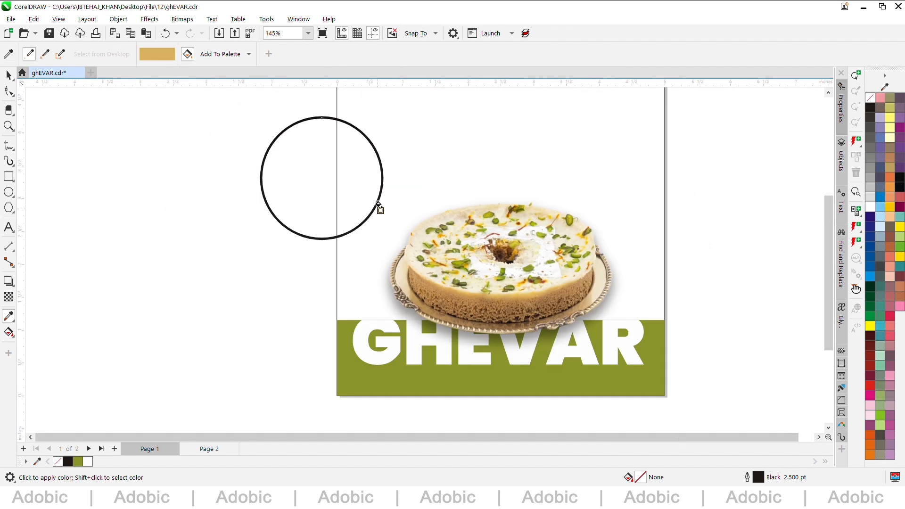
{"action": "scroll", "coordinate": [406, 221], "scroll_direction": "up", "scroll_amount": 1}
{"action": "left_click", "coordinate": [421, 215]}
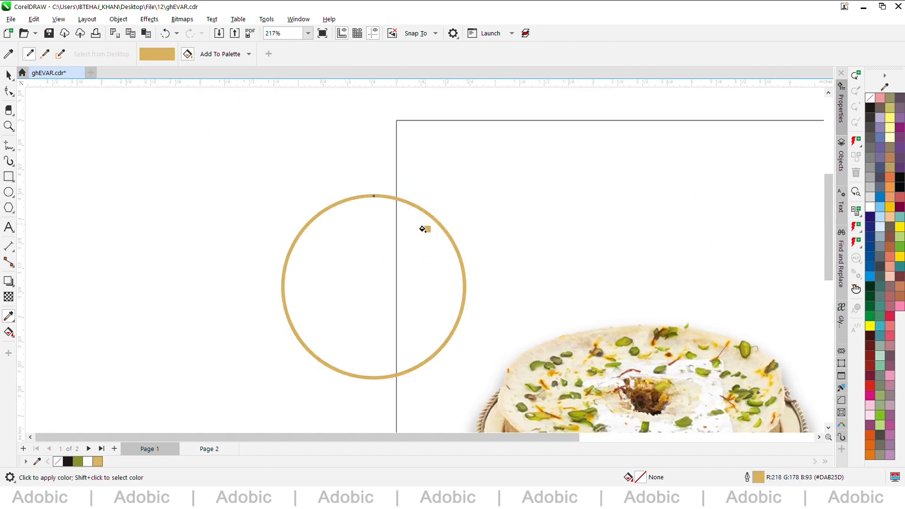
Duplicate the golden circle near the page's right edge above the ghevar, reduced to about 0.82 inches in diameter
{"action": "key", "text": "space"}
{"action": "scroll", "coordinate": [342, 165], "scroll_direction": "down", "scroll_amount": 1}
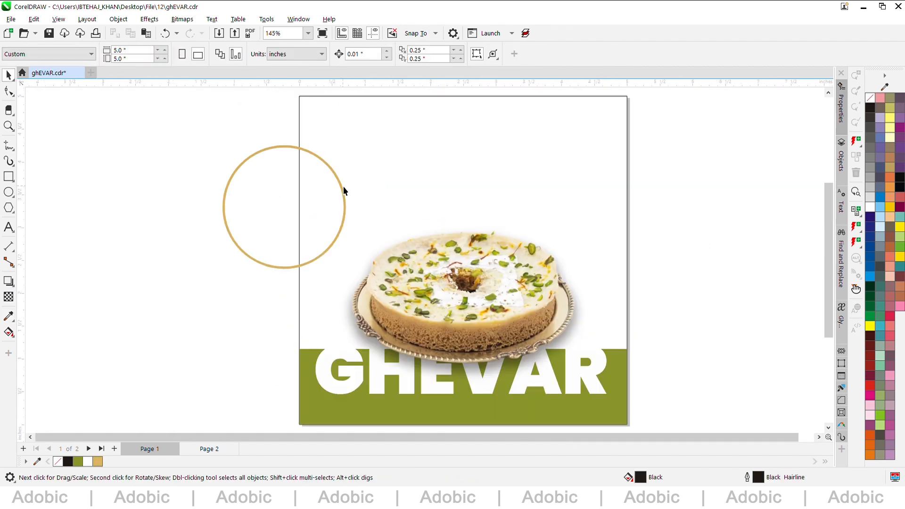
{"action": "left_click", "coordinate": [311, 197]}
{"action": "left_click_drag", "start_coordinate": [283, 214], "coordinate": [563, 225]}
{"action": "left_click_drag", "start_coordinate": [507, 287], "coordinate": [621, 236]}
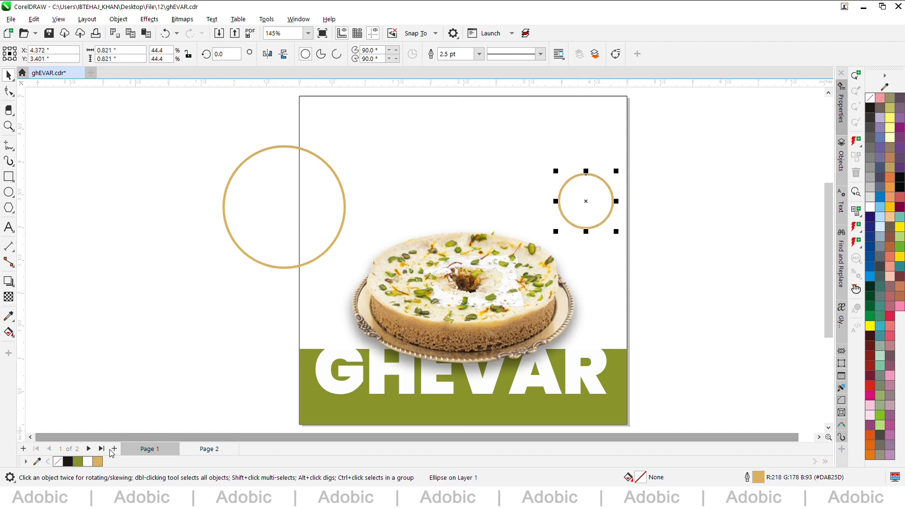
Fill the small circle with the golden tone, remove its outline and enlarge it to about 0.843 inches, slightly lower
{"action": "left_click", "coordinate": [98, 462]}
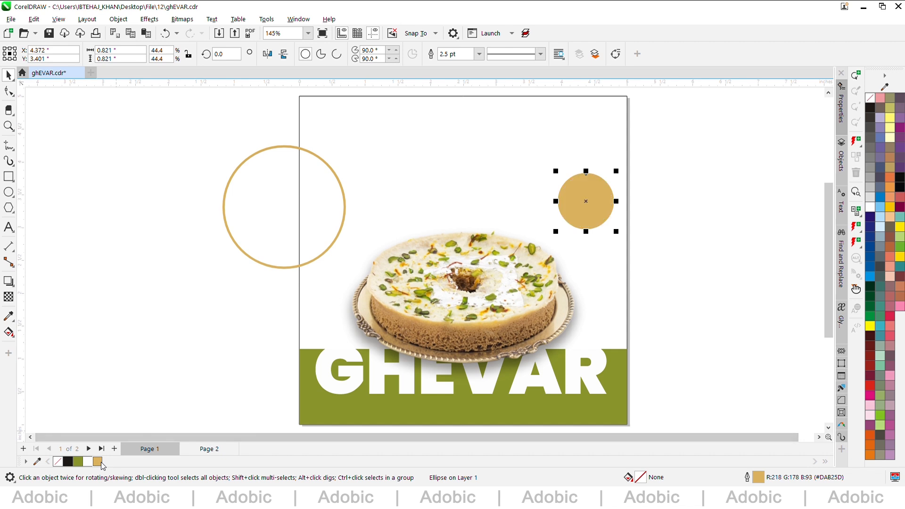
{"action": "right_click", "coordinate": [871, 99]}
{"action": "left_click_drag", "start_coordinate": [556, 231], "coordinate": [550, 235]}
{"action": "left_click_drag", "start_coordinate": [600, 208], "coordinate": [600, 212]}
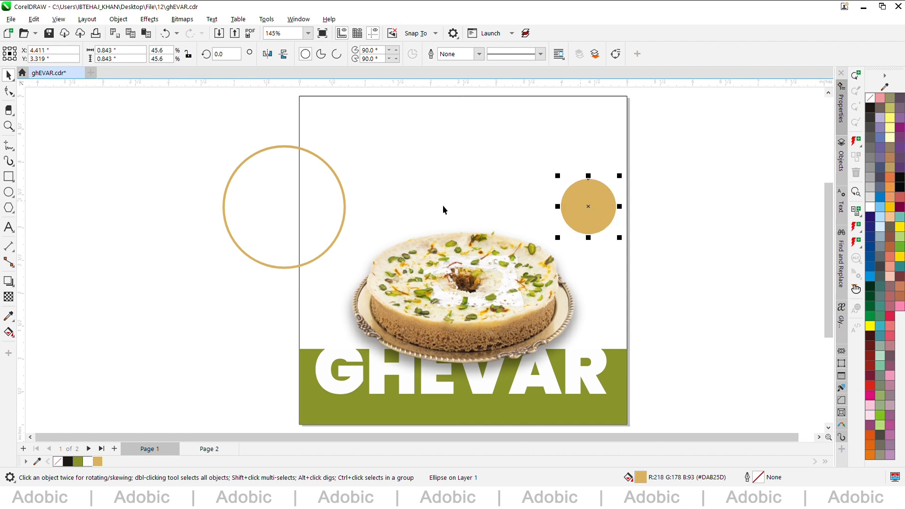
{"action": "left_click", "coordinate": [198, 184]}
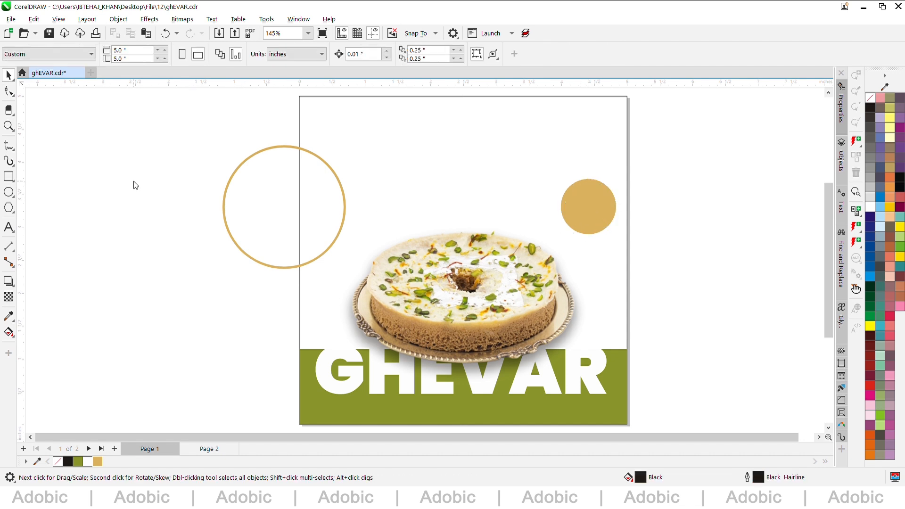
Import the pistachio image, rotate it to about 325.953 degrees and shrink it to 40.7% over the large circle's right arc
{"action": "key", "text": "ctrl+i"}
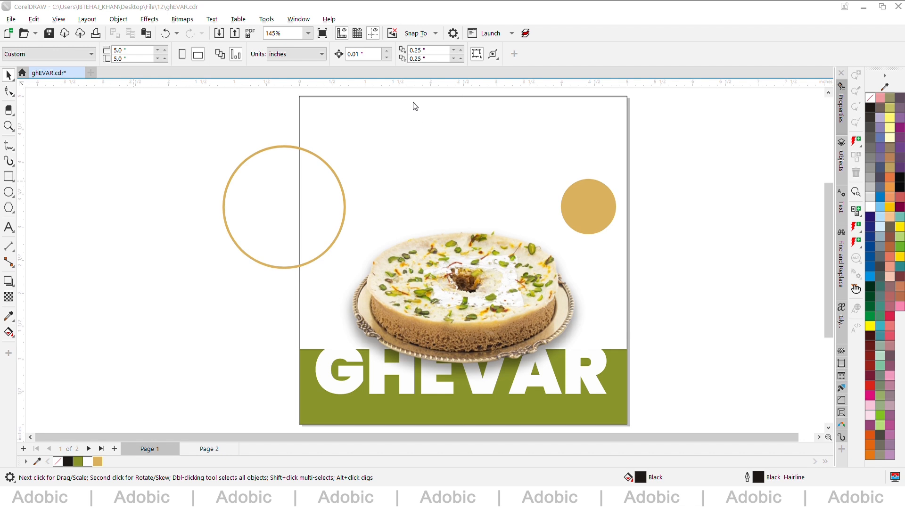
{"action": "left_click", "coordinate": [137, 156]}
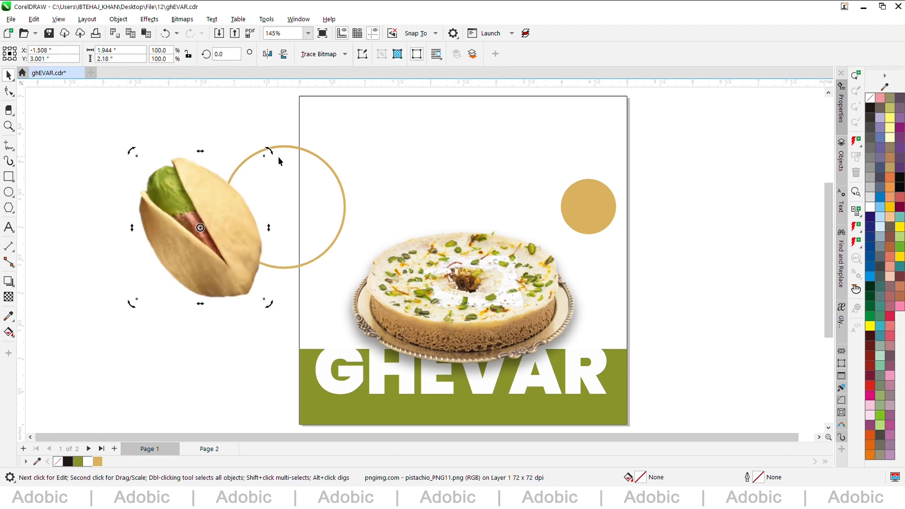
{"action": "left_click_drag", "start_coordinate": [273, 151], "coordinate": [298, 195]}
{"action": "left_click_drag", "start_coordinate": [302, 136], "coordinate": [313, 137]}
{"action": "left_click", "coordinate": [232, 212]}
{"action": "left_click_drag", "start_coordinate": [298, 326], "coordinate": [344, 207]}
{"action": "left_click_drag", "start_coordinate": [404, 266], "coordinate": [427, 254]}
Add a soft drop shadow to the pistachio with 50 opacity and 15 feather
{"action": "scroll", "coordinate": [350, 213], "scroll_direction": "up", "scroll_amount": 1}
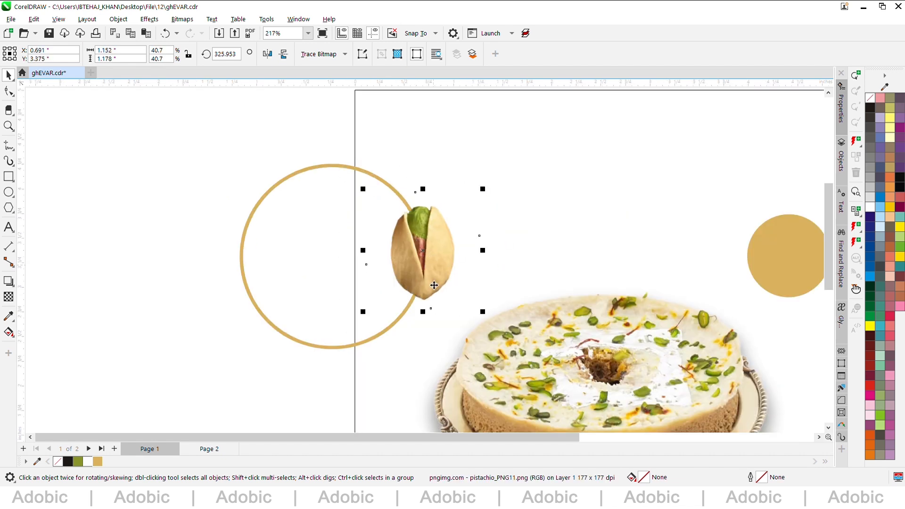
{"action": "key", "text": "s"}
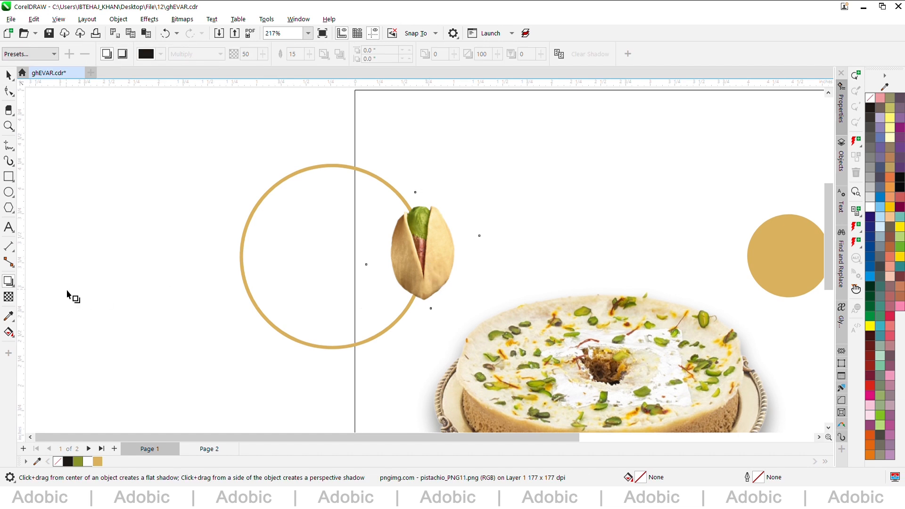
{"action": "left_click_drag", "start_coordinate": [422, 251], "coordinate": [485, 286]}
{"action": "key", "text": "space"}
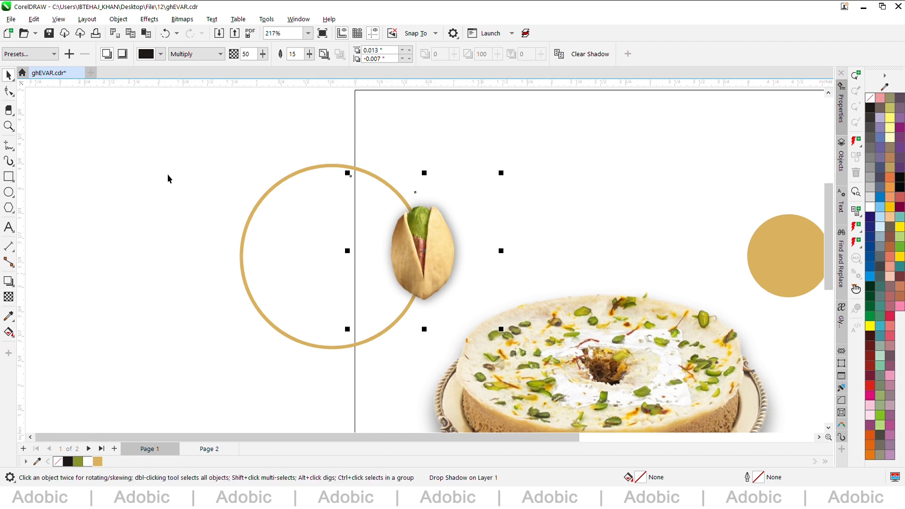
{"action": "left_click", "coordinate": [59, 133]}
{"action": "scroll", "coordinate": [416, 193], "scroll_direction": "down", "scroll_amount": 1}
{"action": "key", "text": "F4"}
PowerClip the large outlined circle inside the square page frame
{"action": "left_click", "coordinate": [362, 211]}
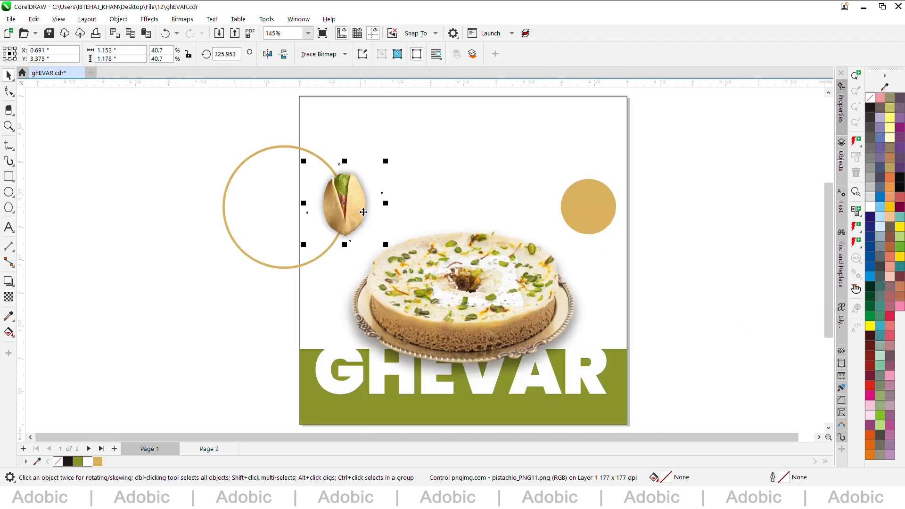
{"action": "left_click", "coordinate": [249, 204]}
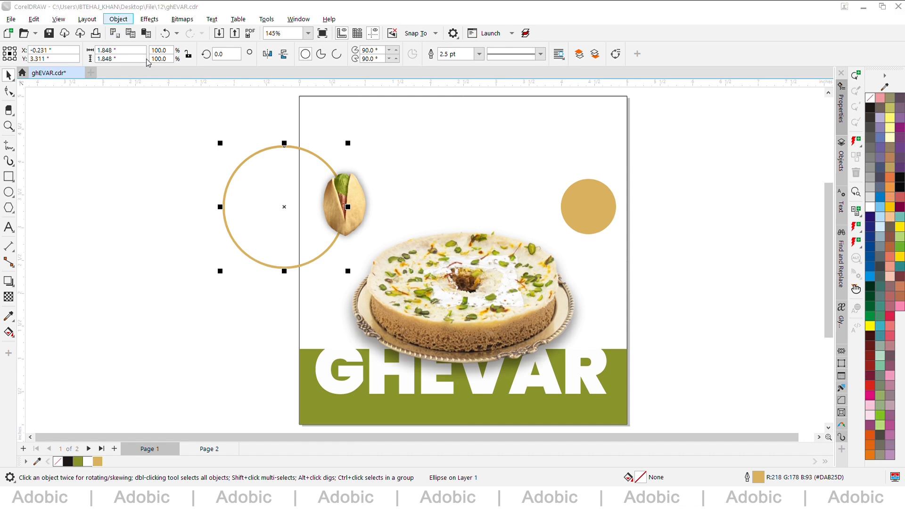
{"action": "left_click", "coordinate": [354, 99]}
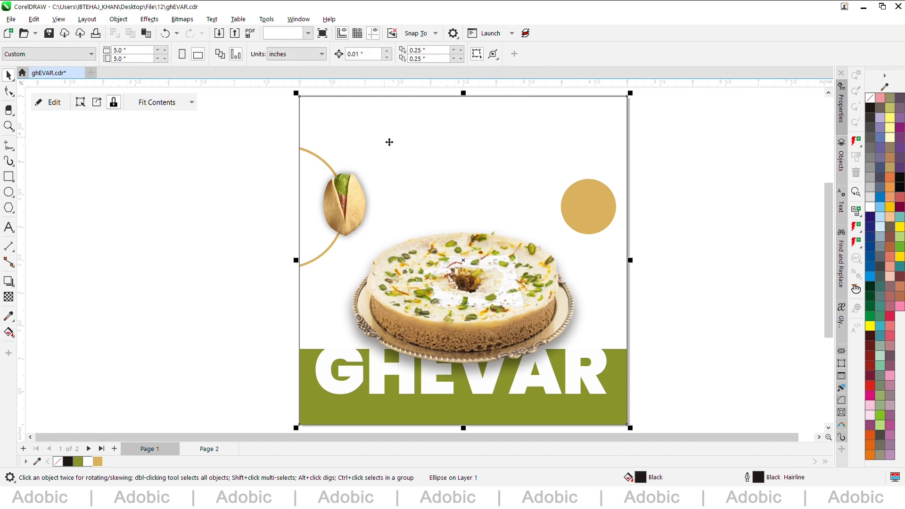
Duplicate the pistachio onto the small golden circle, scaled to 29.1% and rotated to about 282.028 degrees, overlapping the circle's upper edge
{"action": "left_click", "coordinate": [360, 216]}
{"action": "left_click_drag", "start_coordinate": [352, 220], "coordinate": [592, 206]}
{"action": "scroll", "coordinate": [584, 207], "scroll_direction": "up", "scroll_amount": 2}
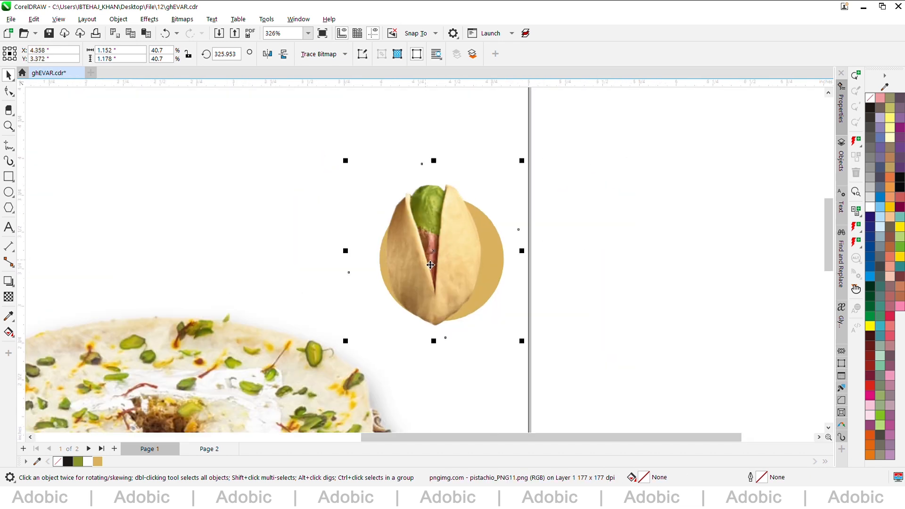
{"action": "left_click", "coordinate": [455, 245]}
{"action": "left_click_drag", "start_coordinate": [529, 160], "coordinate": [509, 206]}
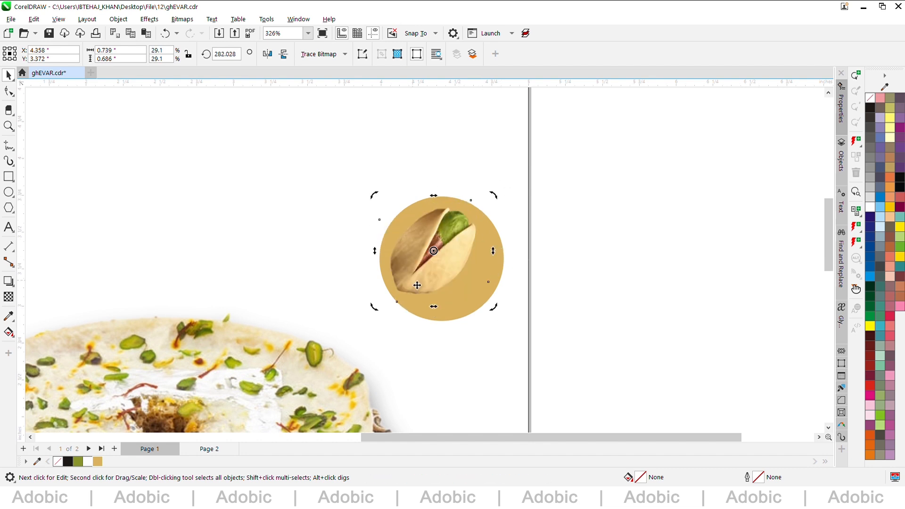
{"action": "left_click", "coordinate": [422, 282]}
{"action": "left_click_drag", "start_coordinate": [424, 283], "coordinate": [432, 258]}
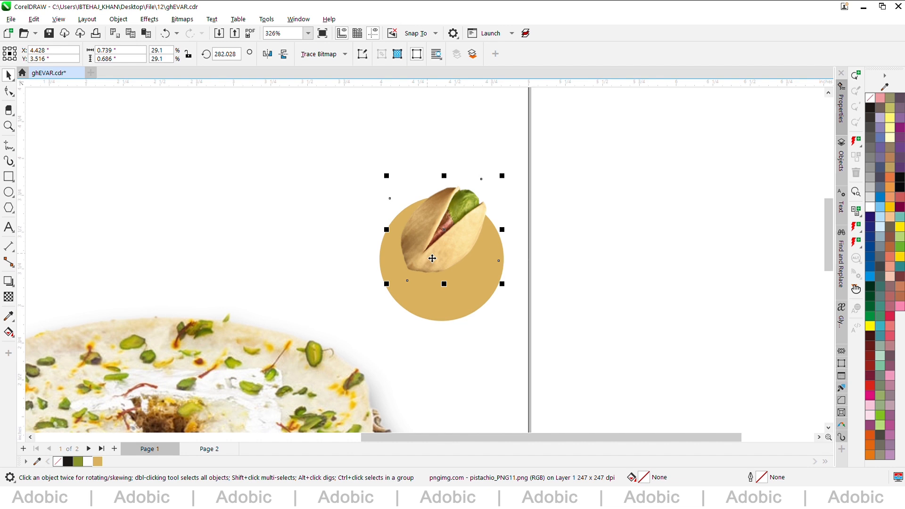
{"action": "key", "text": "Right"}
{"action": "key", "text": "Up"}
Add a drop shadow with 50 opacity and 15 feather to the small pistachio on the golden circle
{"action": "left_click", "coordinate": [9, 281]}
{"action": "scroll", "coordinate": [451, 213], "scroll_direction": "up", "scroll_amount": 1}
{"action": "left_click_drag", "start_coordinate": [443, 236], "coordinate": [528, 317]}
{"action": "key", "text": "space"}
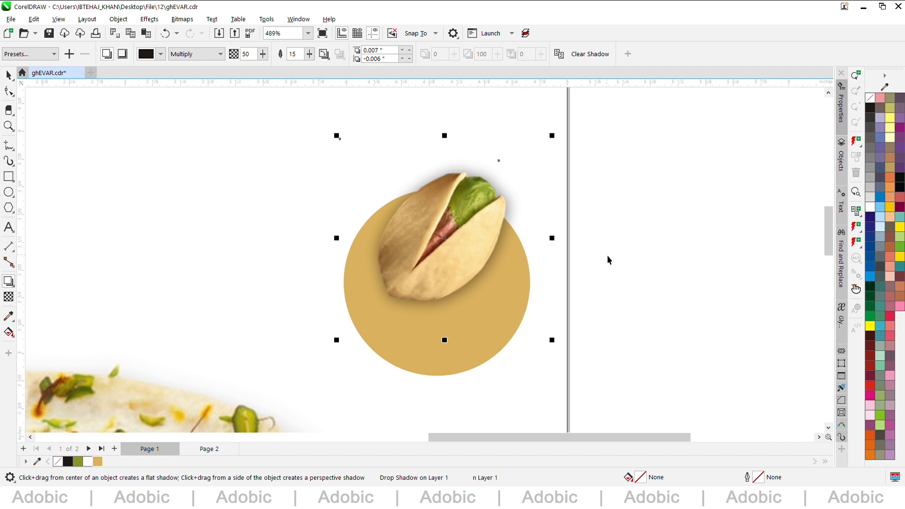
{"action": "left_click", "coordinate": [607, 255]}
Duplicate the small pistachio with its shadow into the page's upper-left area, above the outlined circle
{"action": "key", "text": "shift+F4"}
{"action": "left_click", "coordinate": [578, 232]}
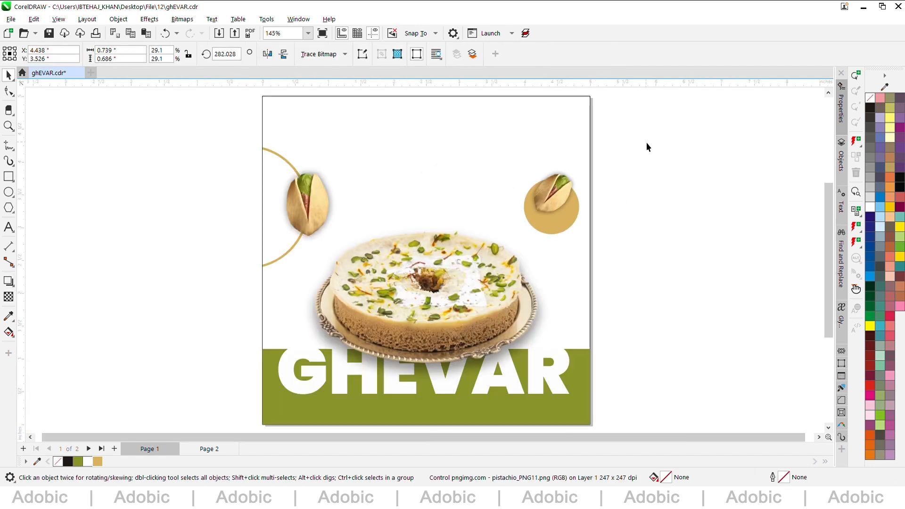
{"action": "left_click_drag", "start_coordinate": [502, 230], "coordinate": [501, 230]}
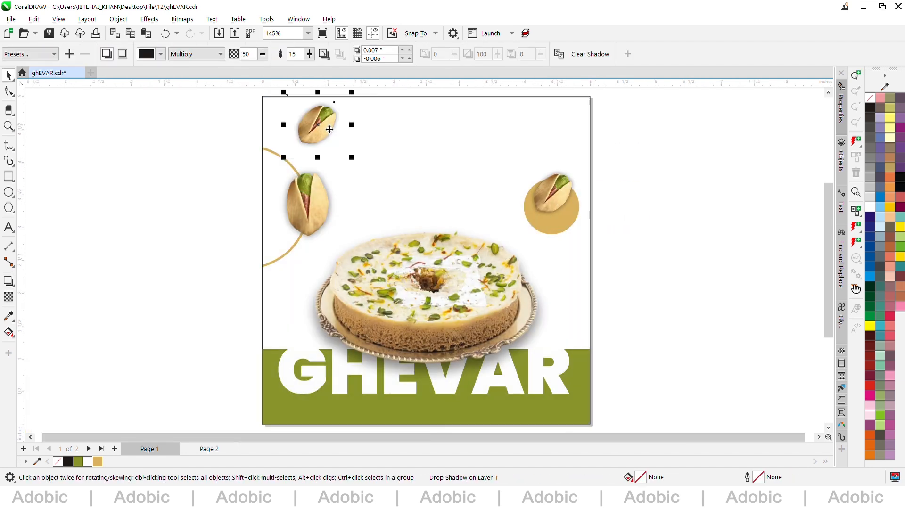
Rotate the copied pistachio to about 217.37 degrees across the page's upper edge and PowerClip it inside the page frame
{"action": "scroll", "coordinate": [438, 263], "scroll_direction": "up", "scroll_amount": 3}
{"action": "left_click", "coordinate": [438, 263]}
{"action": "left_click_drag", "start_coordinate": [502, 190], "coordinate": [523, 315]}
{"action": "left_click_drag", "start_coordinate": [505, 170], "coordinate": [507, 190]}
{"action": "left_click_drag", "start_coordinate": [438, 280], "coordinate": [418, 244]}
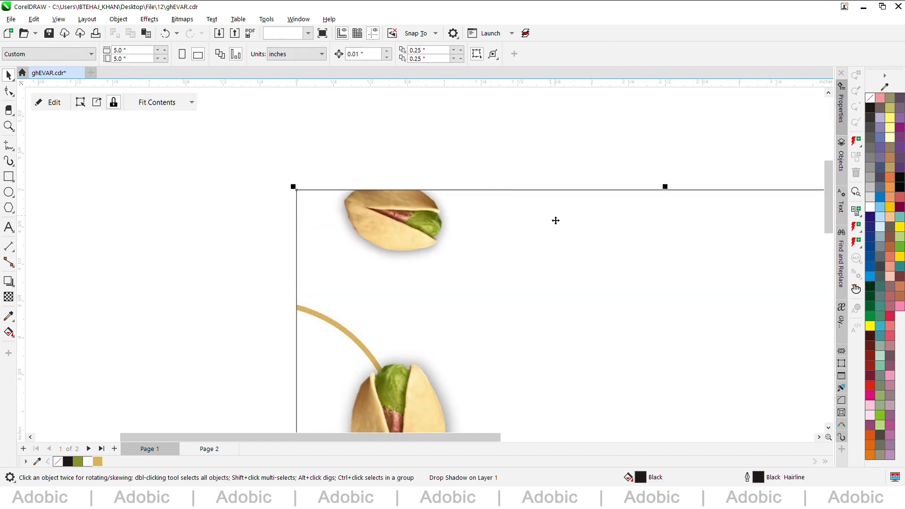
{"action": "left_click", "coordinate": [542, 157]}
{"action": "key", "text": "shift+F4"}
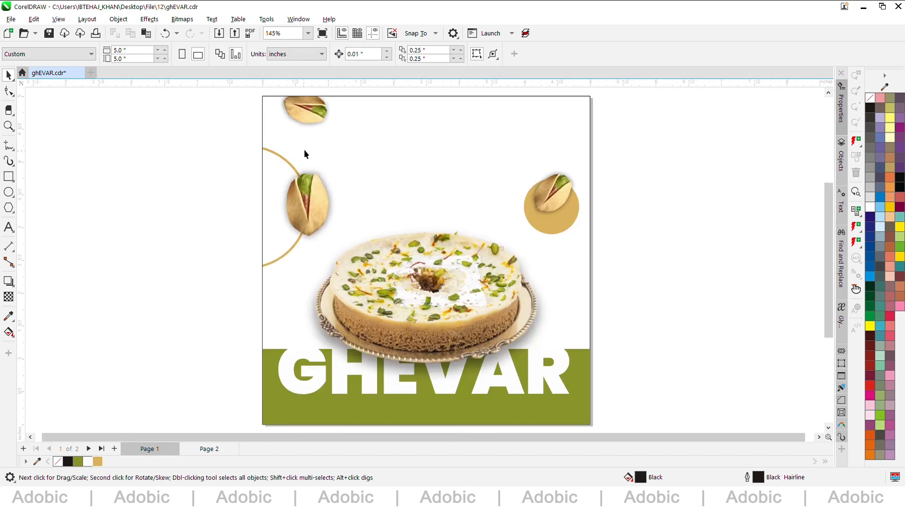
Edit the PowerClip contents to enlarge the upper pistachio to 30.3% and shift it slightly right, then finish editing
{"action": "double_click", "coordinate": [298, 115]}
{"action": "left_click", "coordinate": [298, 115]}
{"action": "key", "text": "shift+F2"}
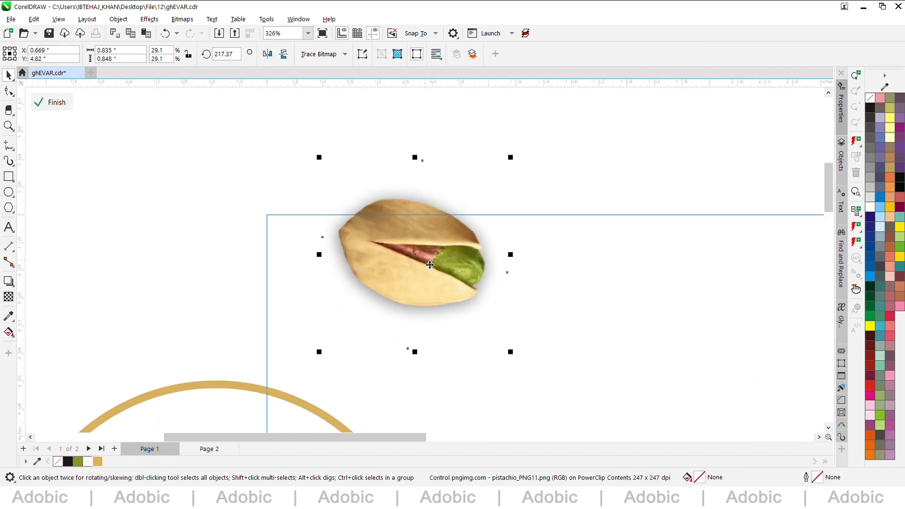
{"action": "left_click_drag", "start_coordinate": [511, 158], "coordinate": [522, 160]}
{"action": "left_click_drag", "start_coordinate": [429, 286], "coordinate": [432, 286]}
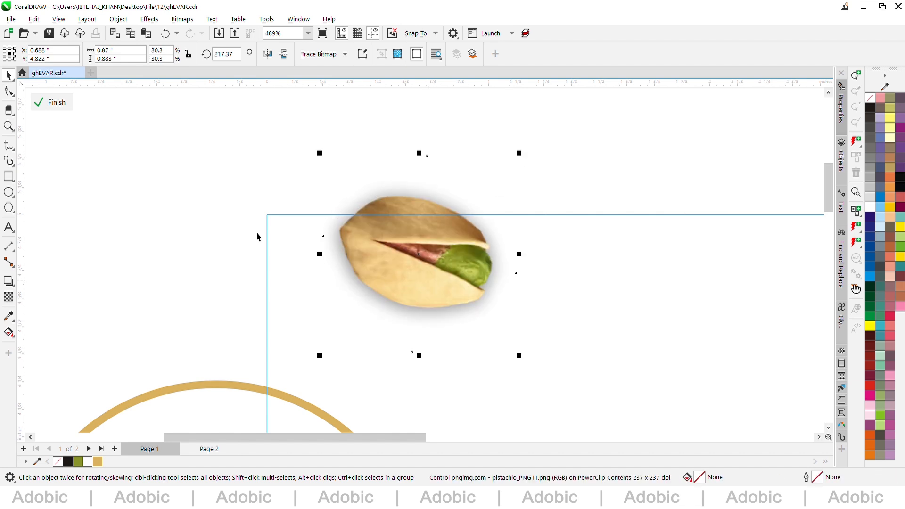
{"action": "left_click", "coordinate": [211, 206], "text": "ctrl"}
{"action": "left_click", "coordinate": [210, 205]}
{"action": "key", "text": "shift+F4"}
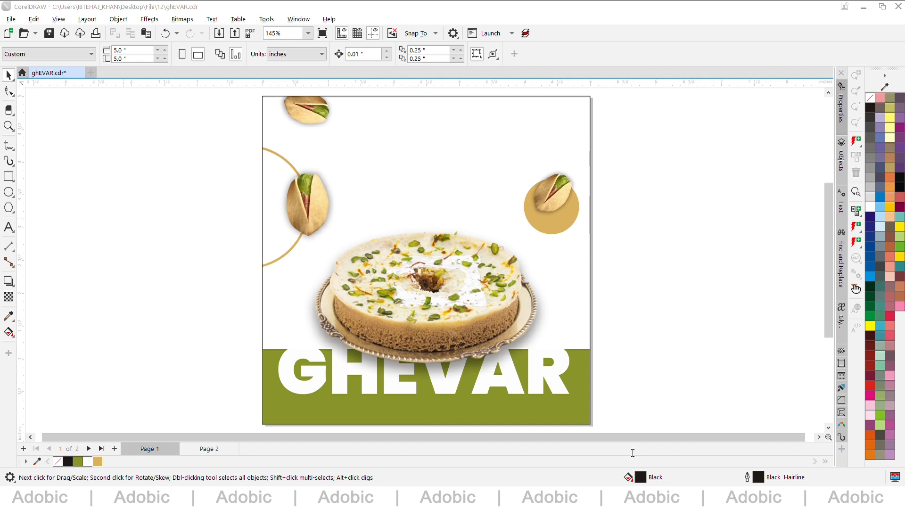
Import the Call.svg and Website.svg icons and place them on the green band below the GHEVAR title
{"action": "left_click", "coordinate": [800, 465]}
{"action": "scroll", "coordinate": [355, 363], "scroll_direction": "down", "scroll_amount": 1}
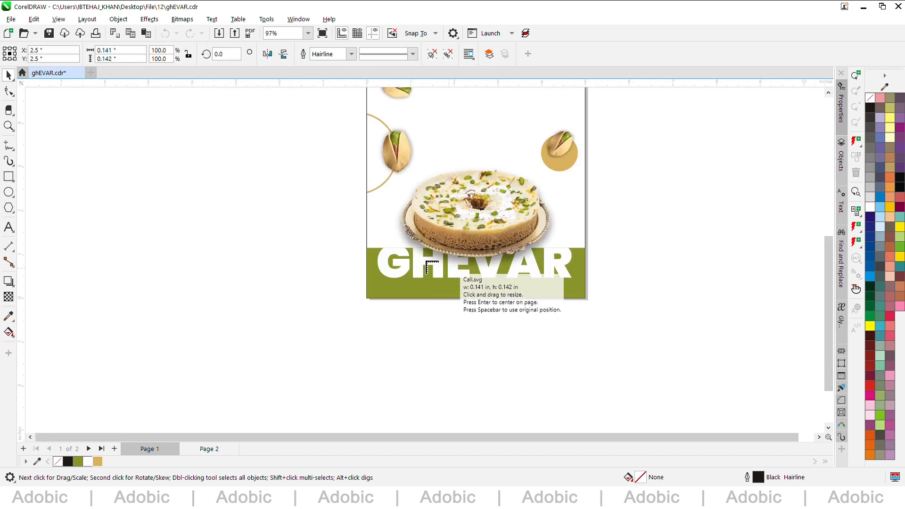
{"action": "scroll", "coordinate": [426, 267], "scroll_direction": "up", "scroll_amount": 1}
{"action": "left_click", "coordinate": [190, 282]}
{"action": "left_click", "coordinate": [201, 281]}
{"action": "left_click_drag", "start_coordinate": [132, 242], "coordinate": [293, 347]}
{"action": "left_click_drag", "start_coordinate": [204, 285], "coordinate": [424, 301]}
{"action": "scroll", "coordinate": [406, 318], "scroll_direction": "up", "scroll_amount": 3}
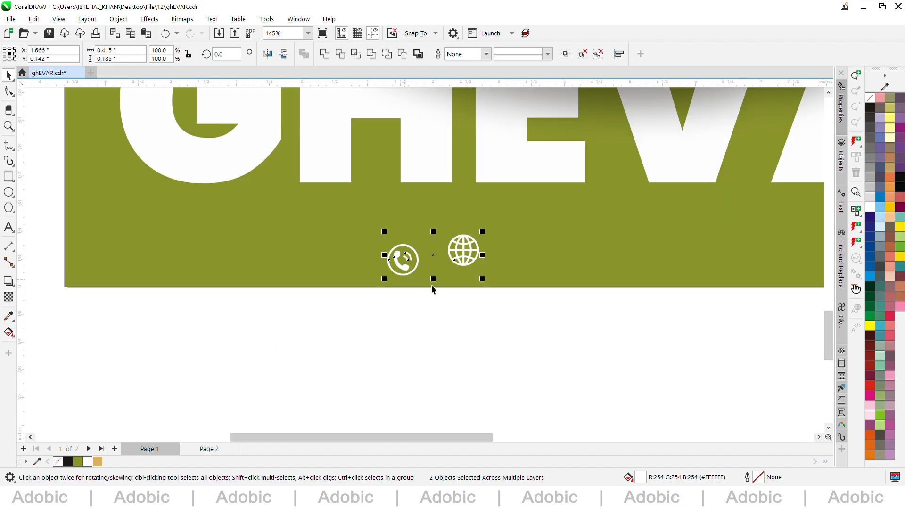
Move the globe icon farther right along the green band, to a horizontal position of about 3.163 inches
{"action": "left_click", "coordinate": [431, 314]}
{"action": "scroll", "coordinate": [429, 256], "scroll_direction": "down", "scroll_amount": 2}
{"action": "left_click_drag", "start_coordinate": [424, 256], "coordinate": [558, 256]}
Add a placeholder phone number as white Arial text on the green band near the phone icon
{"action": "left_click", "coordinate": [10, 228]}
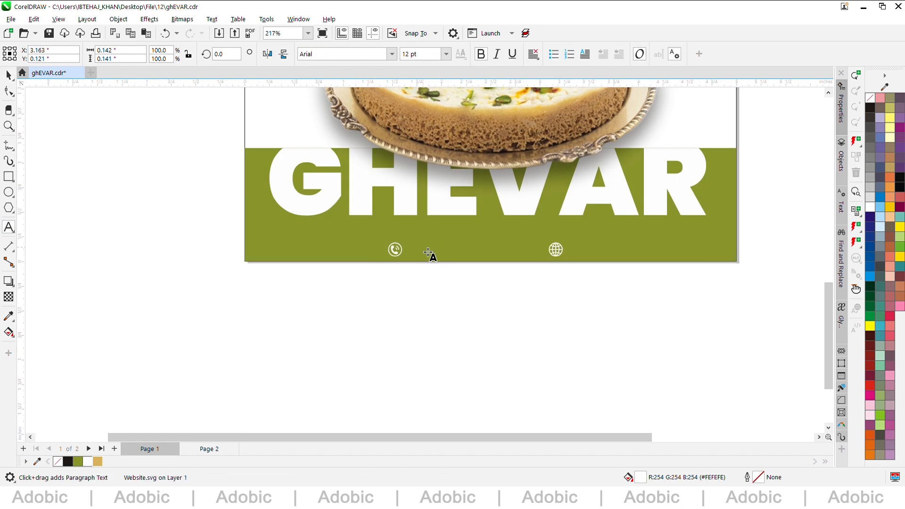
{"action": "scroll", "coordinate": [428, 255], "scroll_direction": "up", "scroll_amount": 2}
{"action": "left_click", "coordinate": [430, 258]}
{"action": "type", "text": "+91"}
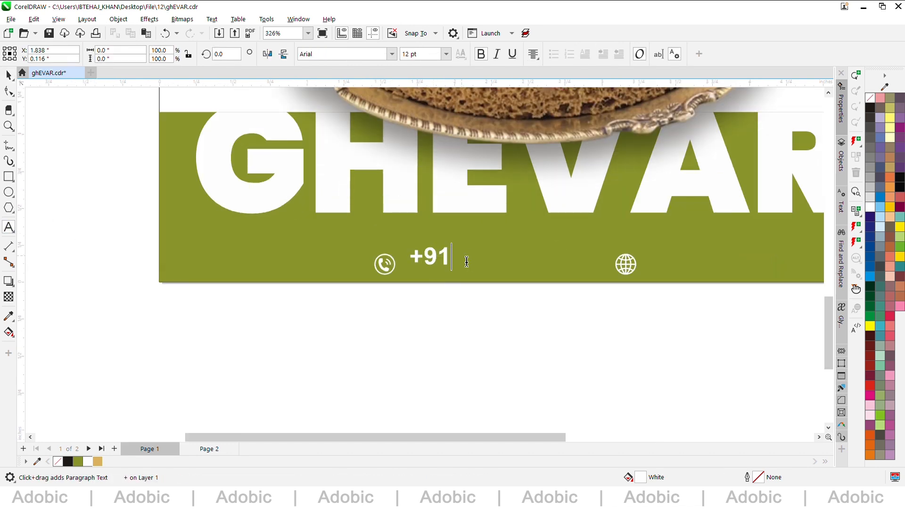
{"action": "type", "text": " 0000 00"}
{"action": "key", "text": "Escape"}
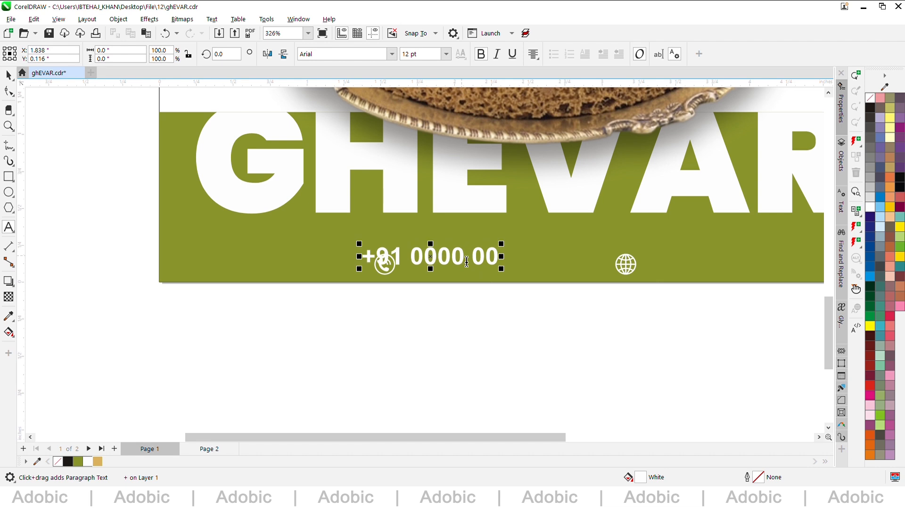
{"action": "type", "text": "0 000"}
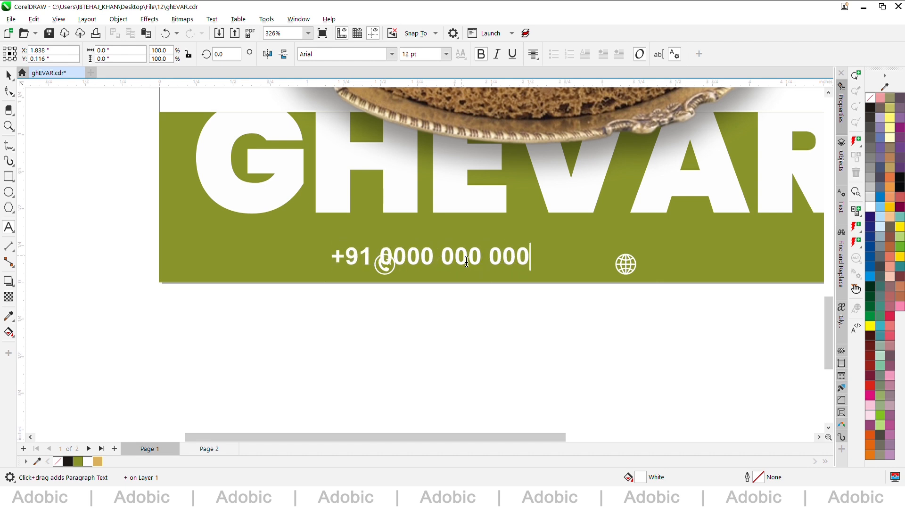
{"action": "key", "text": "ctrl+space"}
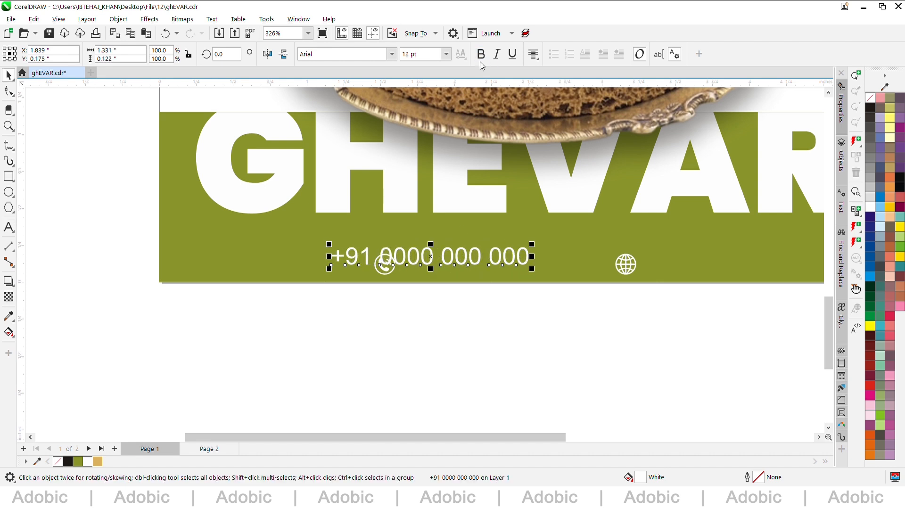
Set the phone number to regular-weight 11 pt text and align it just right of the phone icon
{"action": "type", "text": "11"}
{"action": "key", "text": "Return"}
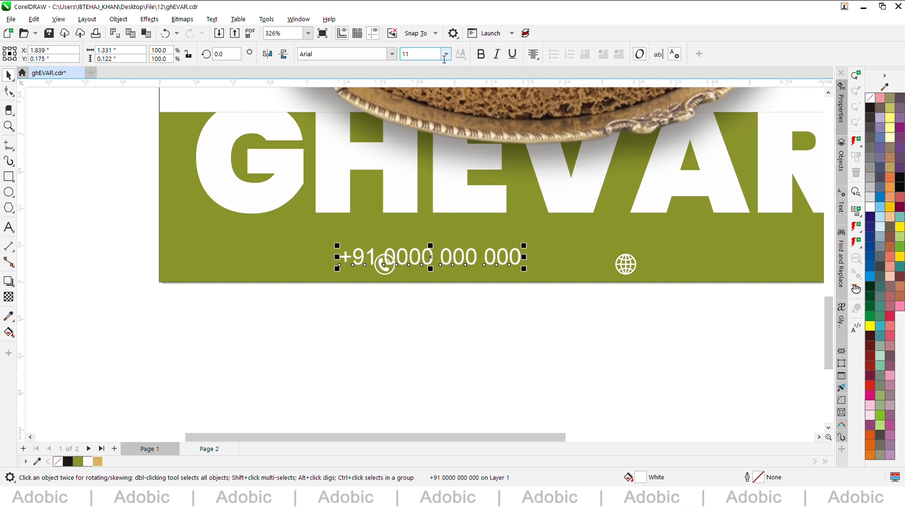
{"action": "scroll", "coordinate": [493, 306], "scroll_direction": "up", "scroll_amount": 4}
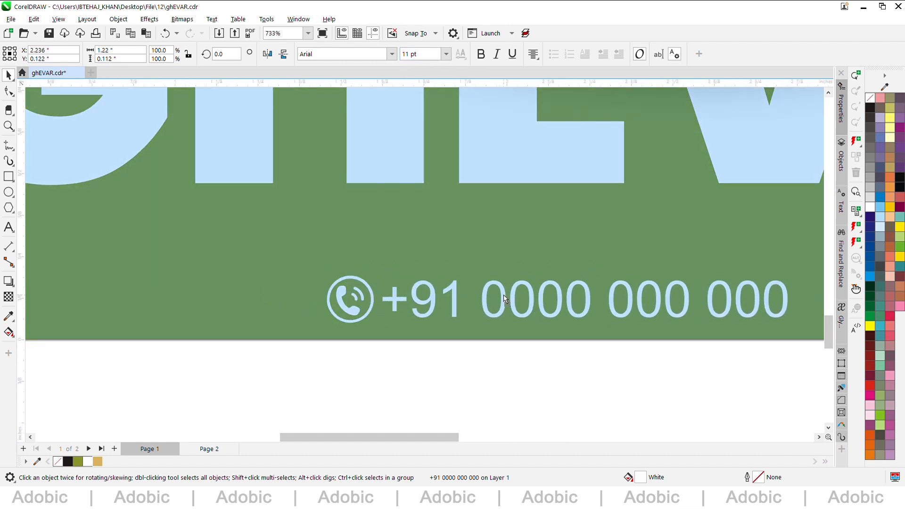
{"action": "left_click", "coordinate": [351, 301], "text": "shift"}
{"action": "scroll", "coordinate": [429, 267], "scroll_direction": "down", "scroll_amount": 2}
{"action": "key", "text": "Escape"}
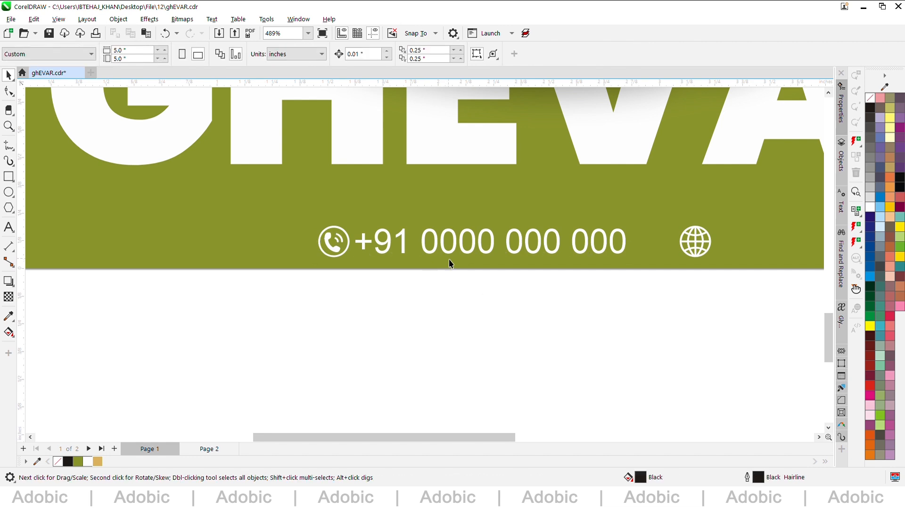
Duplicate the phone number text to the right of the globe icon on the same line
{"action": "left_click_drag", "start_coordinate": [368, 207], "coordinate": [369, 207]}
{"action": "scroll", "coordinate": [349, 239], "scroll_direction": "up", "scroll_amount": 4}
{"action": "left_click_drag", "start_coordinate": [428, 255], "coordinate": [737, 252]}
{"action": "scroll", "coordinate": [424, 264], "scroll_direction": "down", "scroll_amount": 4}
{"action": "right_click", "coordinate": [737, 253]}
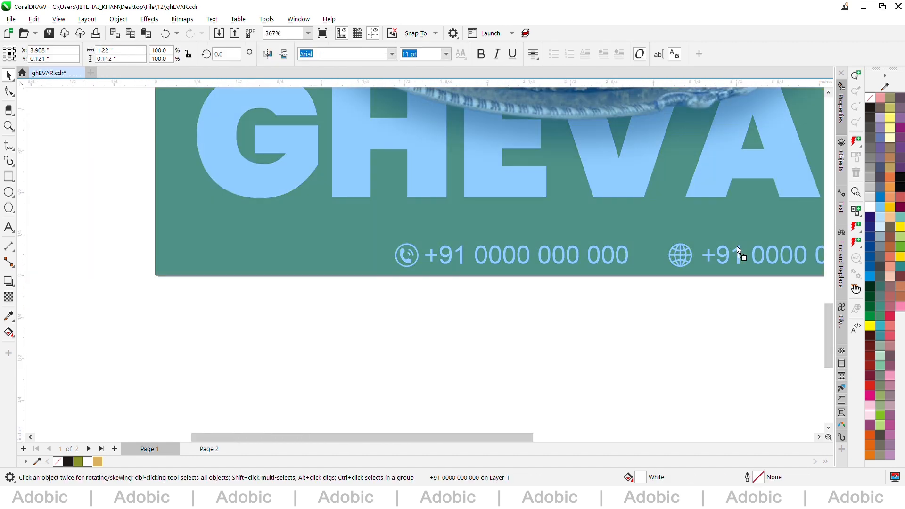
{"action": "scroll", "coordinate": [737, 253], "scroll_direction": "up", "scroll_amount": 2}
{"action": "double_click", "coordinate": [428, 265]}
{"action": "key", "text": "ctrl+a"}
{"action": "type", "text": "W"}
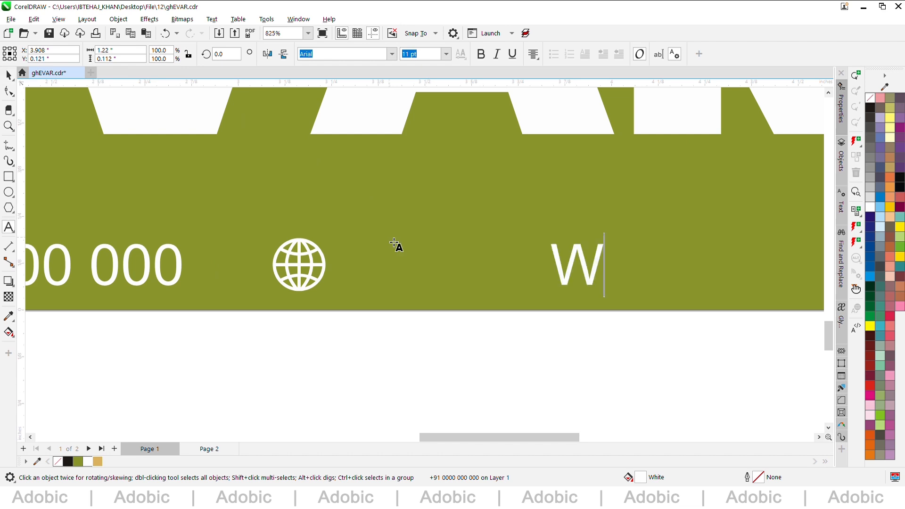
{"action": "type", "text": "WW.YOURWE"}
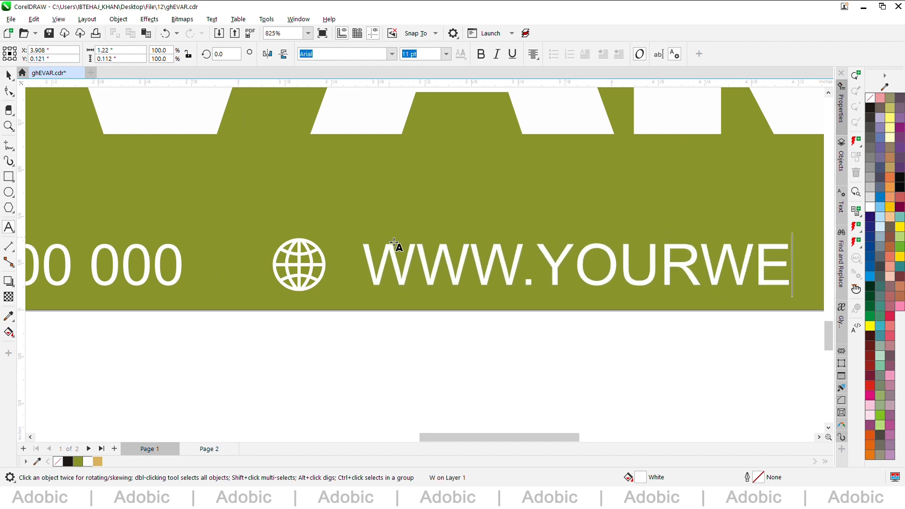
{"action": "type", "text": "BSITE.COM"}
{"action": "key", "text": "ctrl+space"}
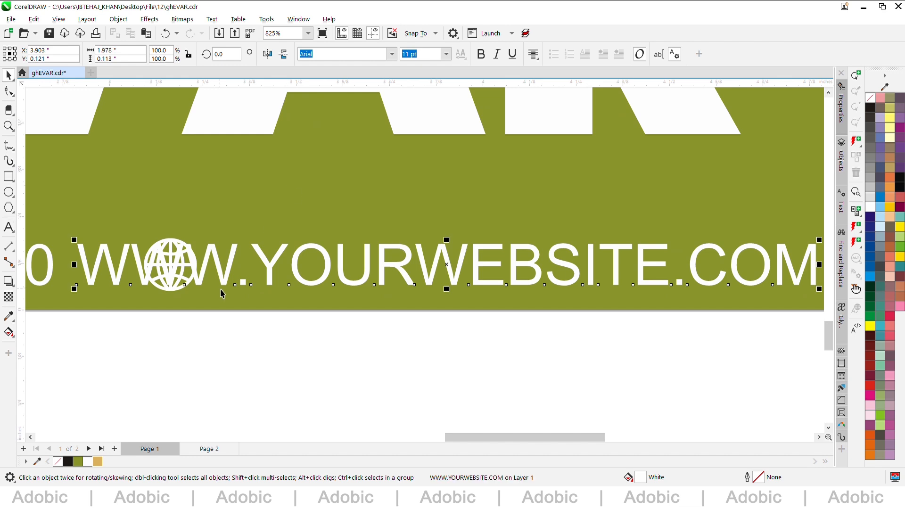
{"action": "left_click_drag", "start_coordinate": [312, 273], "coordinate": [390, 274]}
{"action": "scroll", "coordinate": [162, 277], "scroll_direction": "down", "scroll_amount": 1}
{"action": "left_click", "coordinate": [380, 324]}
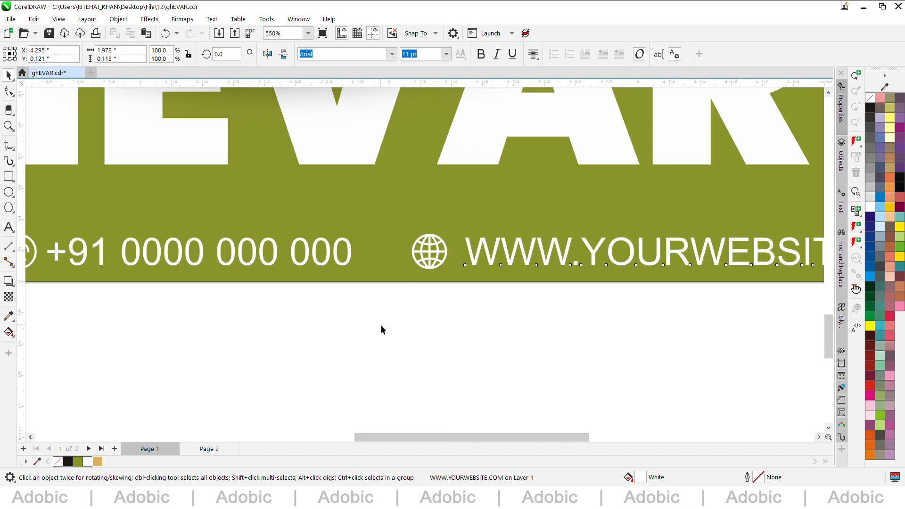
Draw a vertical separator line about 0.17 inches tall between the phone number and the globe icon, vertically centred with the icon
{"action": "left_click", "coordinate": [9, 145]}
{"action": "scroll", "coordinate": [431, 242], "scroll_direction": "up", "scroll_amount": 1}
{"action": "left_click", "coordinate": [431, 208]}
{"action": "left_click", "coordinate": [431, 273], "text": "ctrl"}
{"action": "key", "text": "space"}
{"action": "left_click", "coordinate": [502, 248], "text": "shift"}
{"action": "key", "text": "e"}
{"action": "left_click", "coordinate": [502, 248], "text": "shift"}
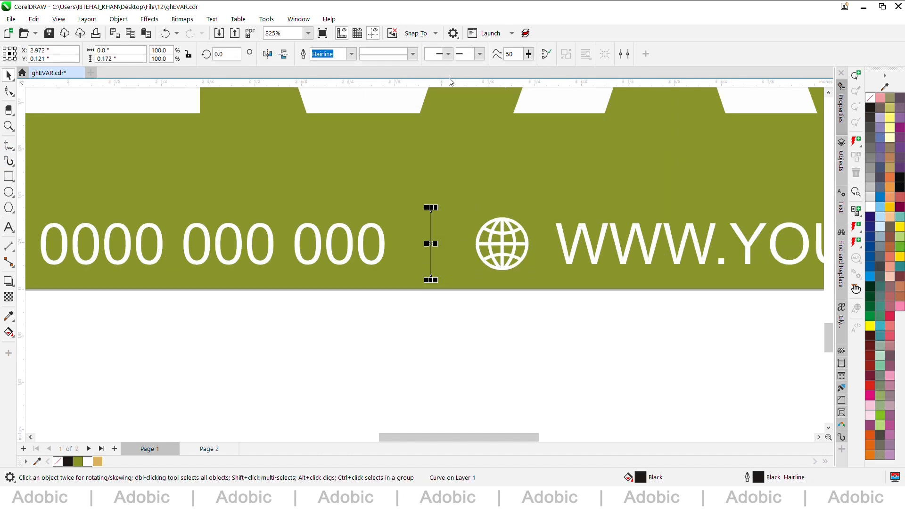
Set the separator line's outline width to 0.7 and its outline colour to the golden document colour
{"action": "type", "text": "0.7"}
{"action": "key", "text": "Return"}
{"action": "right_click", "coordinate": [98, 462]}
Group the phone icon with the phone number text
{"action": "scroll", "coordinate": [427, 260], "scroll_direction": "down", "scroll_amount": 2}
{"action": "left_click_drag", "start_coordinate": [182, 261], "coordinate": [358, 203]}
{"action": "left_click_drag", "start_coordinate": [457, 185], "coordinate": [458, 186]}
{"action": "key", "text": "ctrl+g"}
{"action": "scroll", "coordinate": [541, 221], "scroll_direction": "up", "scroll_amount": 2}
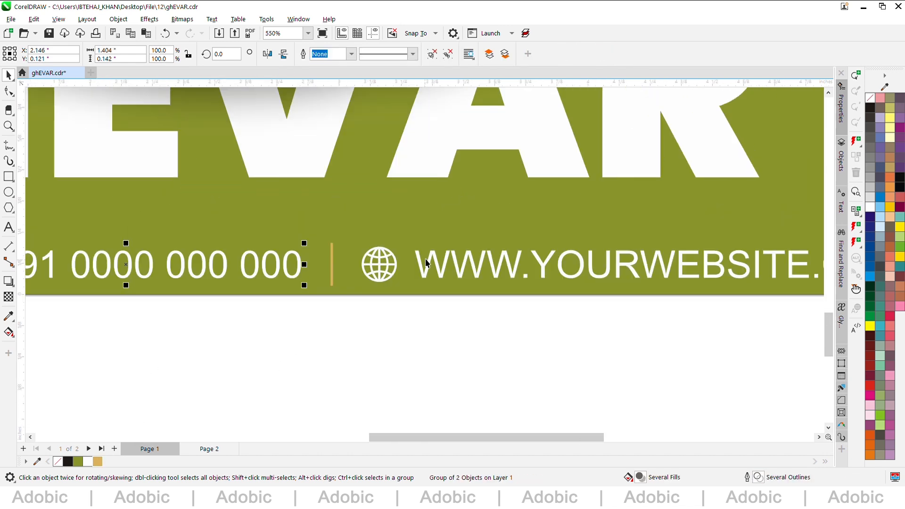
Move the website text slightly closer to the globe icon and group the two objects
{"action": "left_click", "coordinate": [425, 260]}
{"action": "scroll", "coordinate": [425, 260], "scroll_direction": "up", "scroll_amount": 2}
{"action": "left_click", "coordinate": [423, 258]}
{"action": "left_click", "coordinate": [340, 261], "text": "shift"}
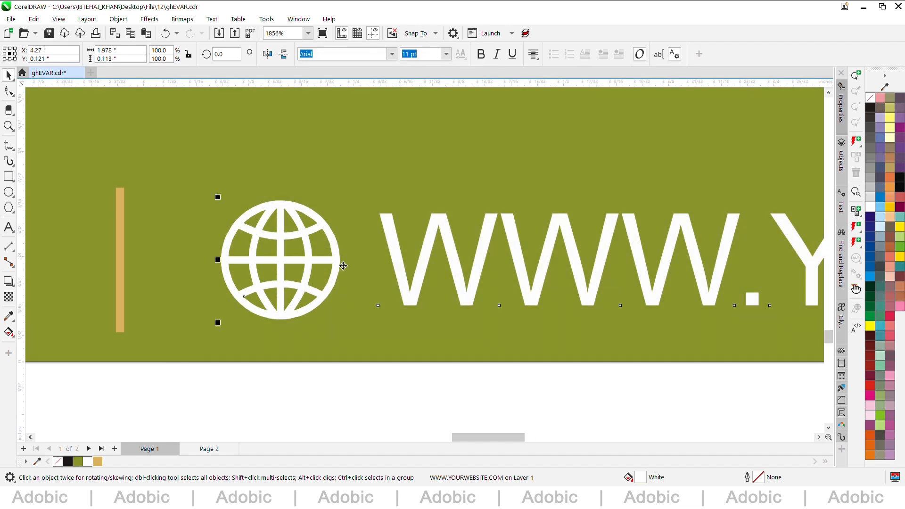
{"action": "scroll", "coordinate": [347, 258], "scroll_direction": "down", "scroll_amount": 1}
{"action": "scroll", "coordinate": [428, 264], "scroll_direction": "down", "scroll_amount": 3}
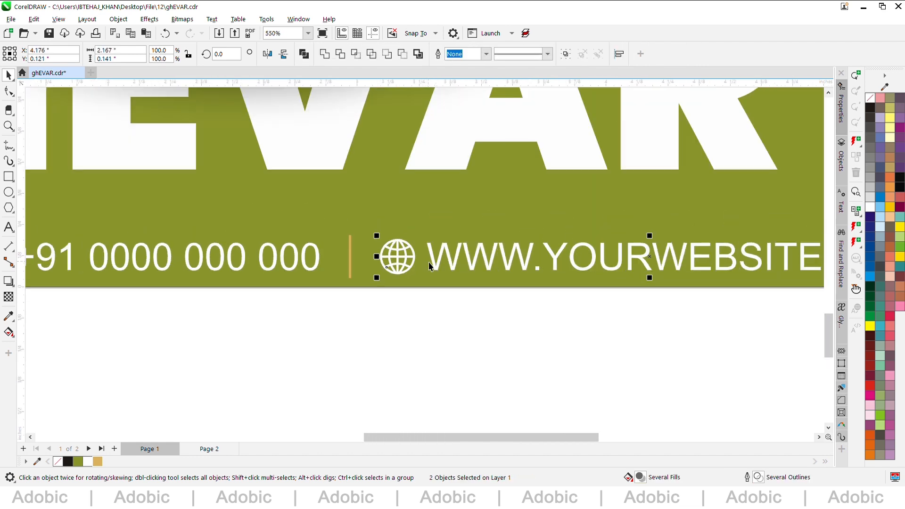
{"action": "scroll", "coordinate": [429, 266], "scroll_direction": "down", "scroll_amount": 3}
Group the phone details, separator and website details, and centre the group horizontally on the green band
{"action": "left_click", "coordinate": [348, 260], "text": "shift"}
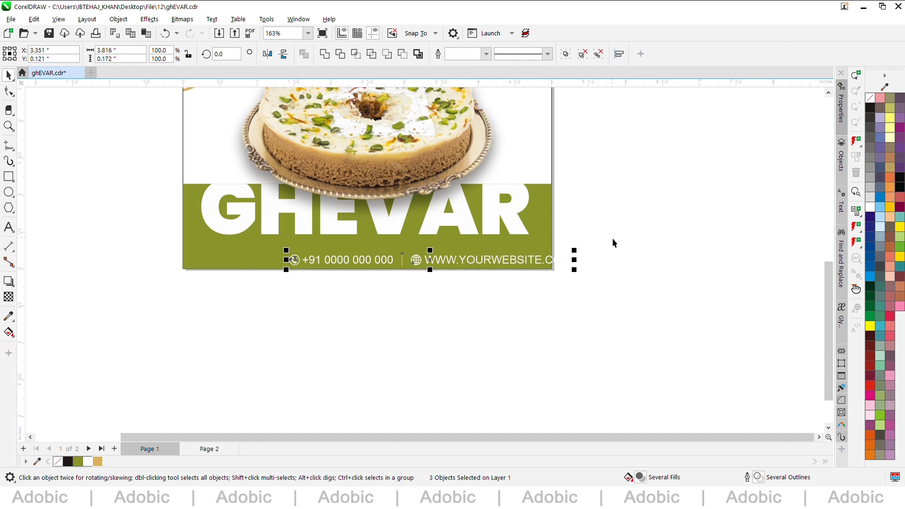
{"action": "key", "text": "ctrl+g"}
{"action": "left_click", "coordinate": [548, 235], "text": "shift"}
{"action": "key", "text": "c"}
{"action": "left_click", "coordinate": [379, 296]}
{"action": "scroll", "coordinate": [378, 296], "scroll_direction": "up", "scroll_amount": 1}
{"action": "key", "text": "F5"}
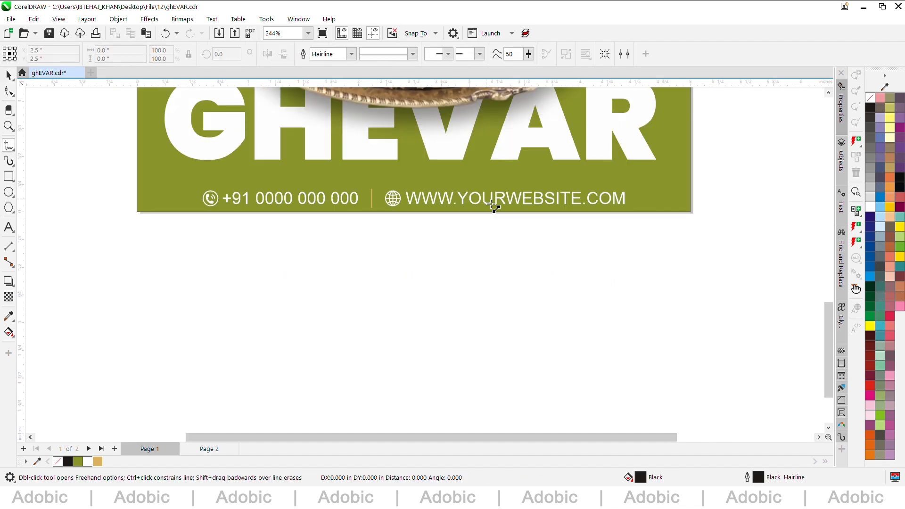
{"action": "left_click", "coordinate": [491, 204]}
{"action": "key", "text": "space"}
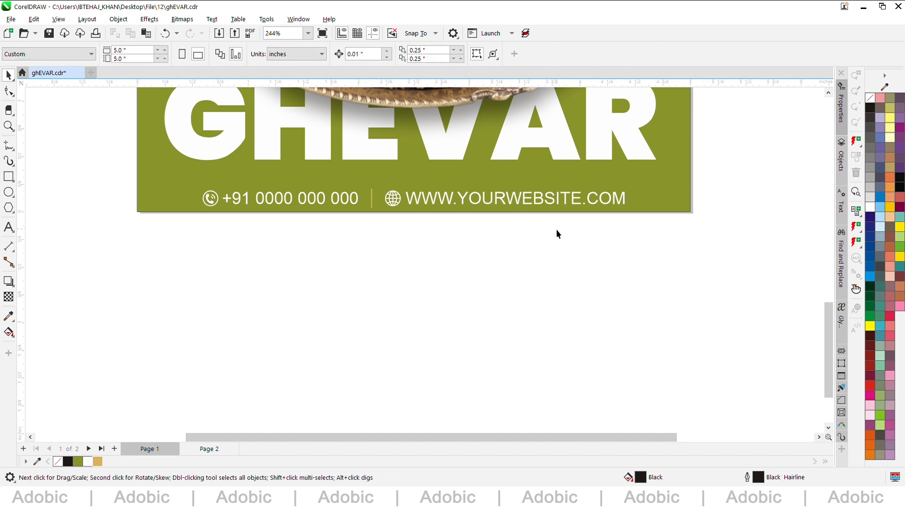
Change the website address to lowercase and move it back beside the globe icon
{"action": "key", "text": "F8"}
{"action": "double_click", "coordinate": [559, 206]}
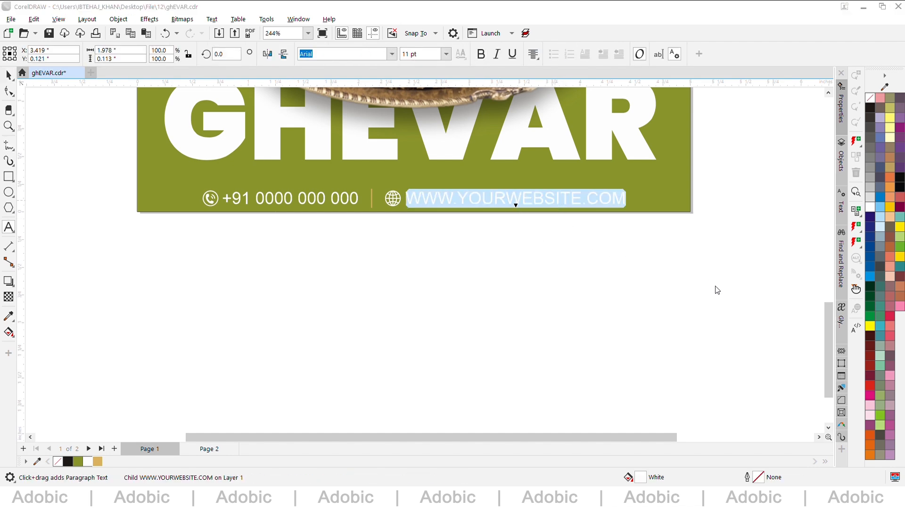
{"action": "left_click", "coordinate": [717, 262]}
{"action": "key", "text": "ctrl+space"}
{"action": "scroll", "coordinate": [440, 204], "scroll_direction": "up", "scroll_amount": 1}
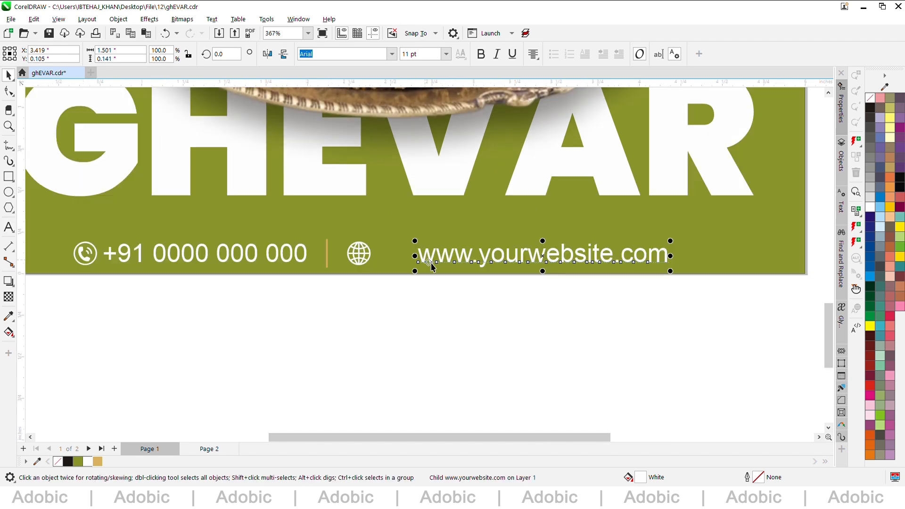
{"action": "left_click_drag", "start_coordinate": [442, 260], "coordinate": [407, 260]}
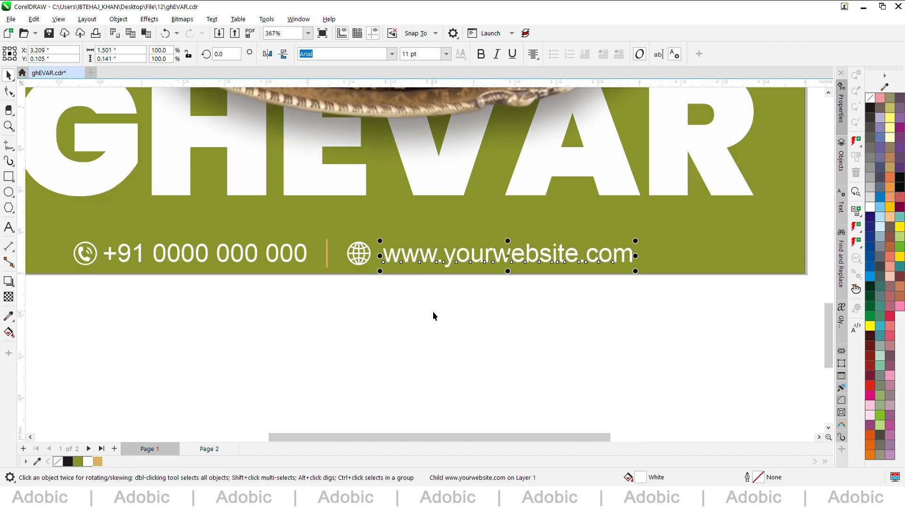
{"action": "left_click", "coordinate": [288, 263]}
{"action": "left_click", "coordinate": [378, 276]}
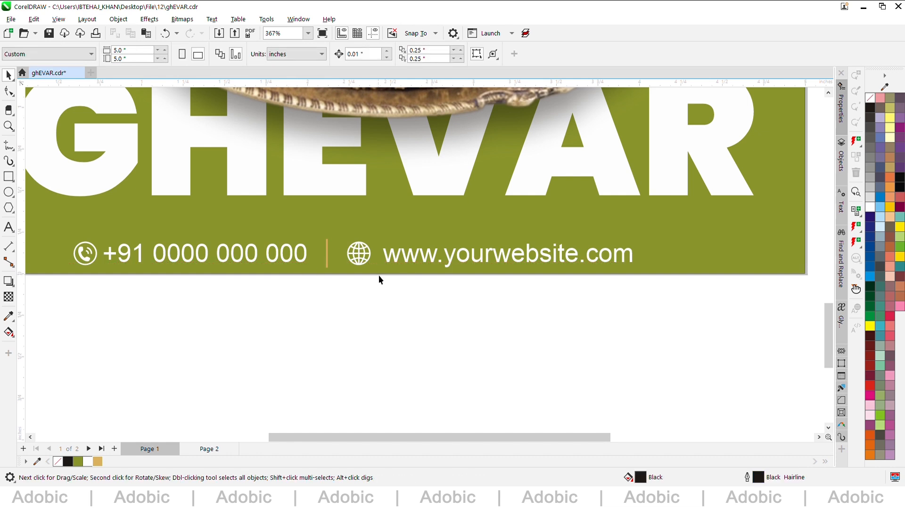
Group the contact line's elements, centre them horizontally on the page and raise them slightly within the green band
{"action": "scroll", "coordinate": [378, 275], "scroll_direction": "down", "scroll_amount": 1}
{"action": "left_click_drag", "start_coordinate": [194, 285], "coordinate": [658, 226]}
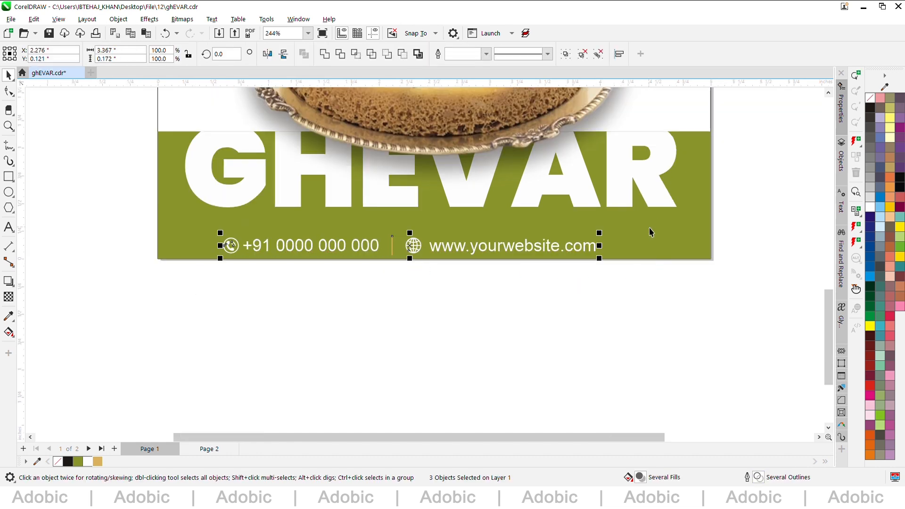
{"action": "key", "text": "ctrl+g"}
{"action": "scroll", "coordinate": [428, 254], "scroll_direction": "up", "scroll_amount": 2}
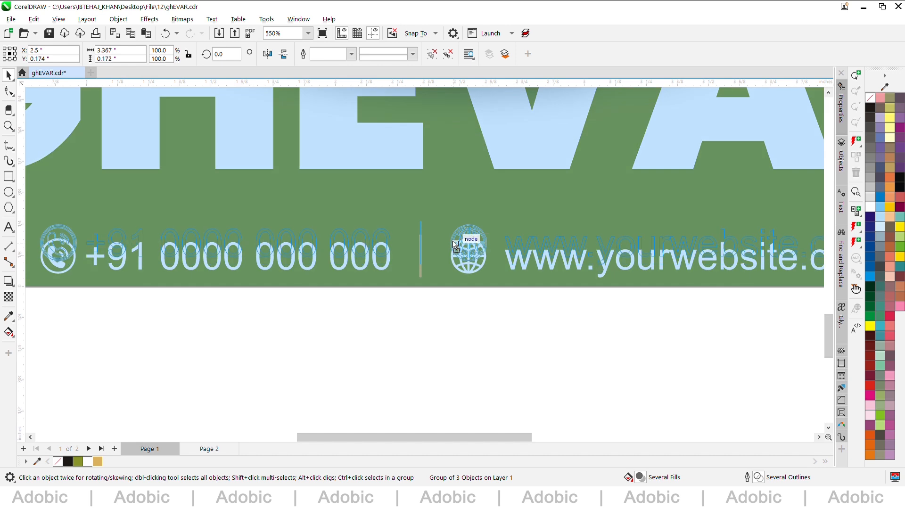
{"action": "scroll", "coordinate": [453, 255], "scroll_direction": "down", "scroll_amount": 2}
{"action": "key", "text": "shift+F4"}
{"action": "left_click", "coordinate": [659, 232]}
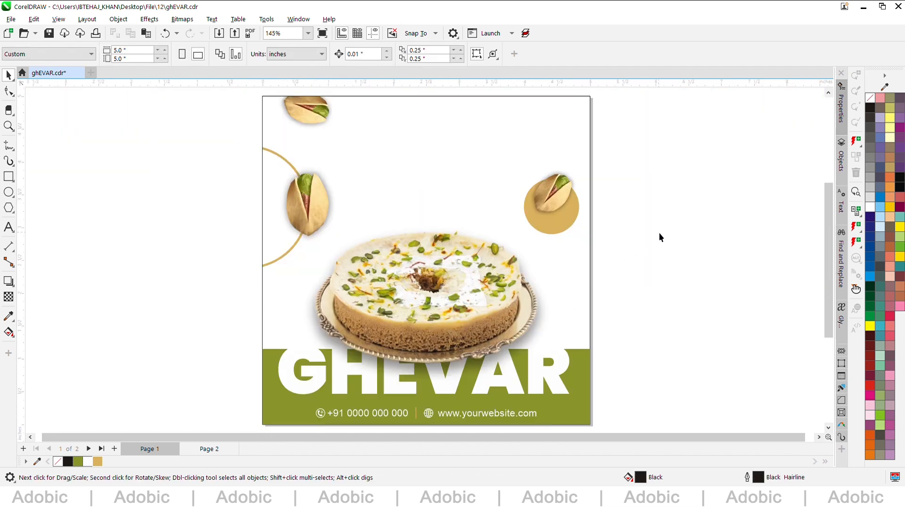
Add the bold 12 pt Arial tagline "Relish The / Authentic / Flavour" on three centred lines beside the page
{"action": "left_click", "coordinate": [8, 228]}
{"action": "left_click", "coordinate": [117, 149]}
{"action": "type", "text": "Re"}
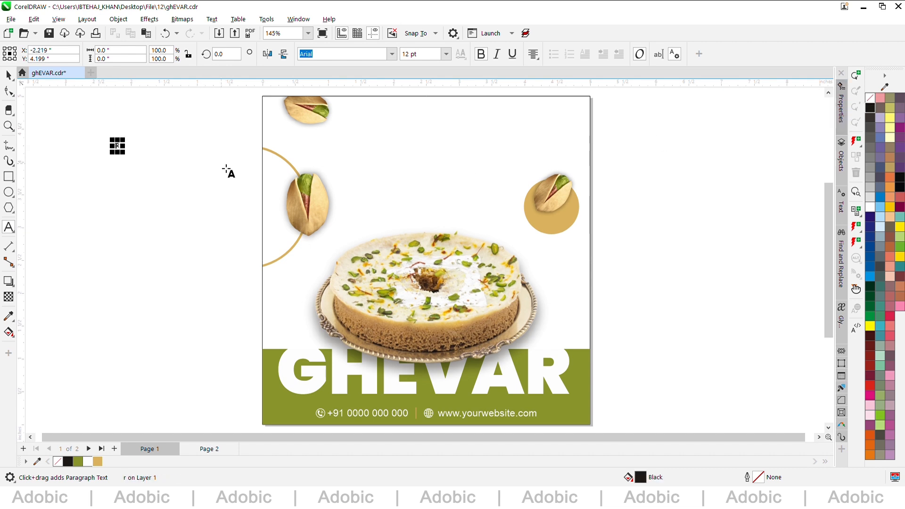
{"action": "type", "text": "lish The"}
{"action": "key", "text": "Return"}
{"action": "type", "text": "Authentic"}
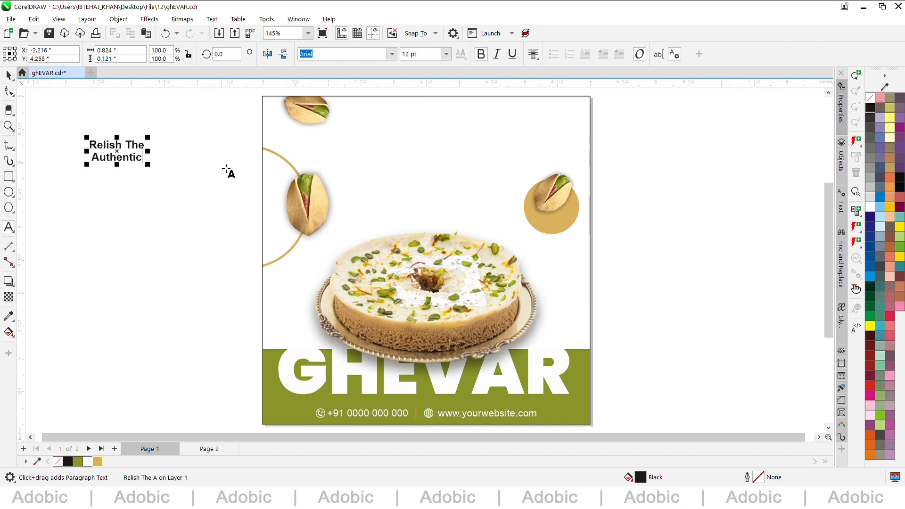
{"action": "key", "text": "Return"}
{"action": "type", "text": "Flavour"}
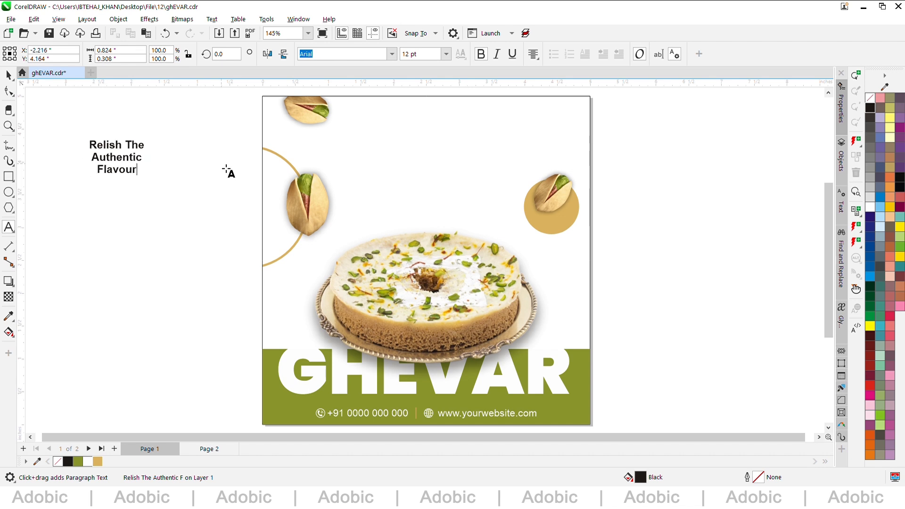
Move the tagline above the cake, centre it horizontally on the page and break it apart into separate lines
{"action": "key", "text": "ctrl+space"}
{"action": "left_click_drag", "start_coordinate": [131, 151], "coordinate": [441, 165]}
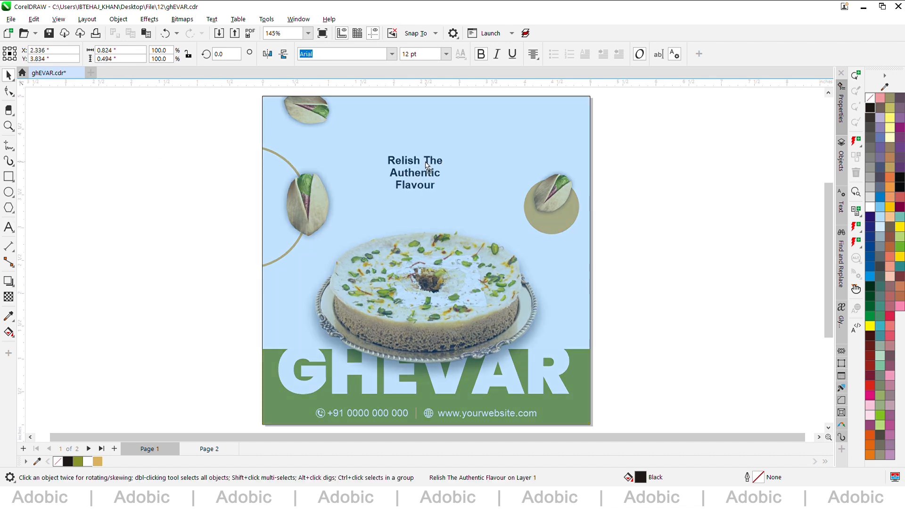
{"action": "key", "text": "ctrl+k"}
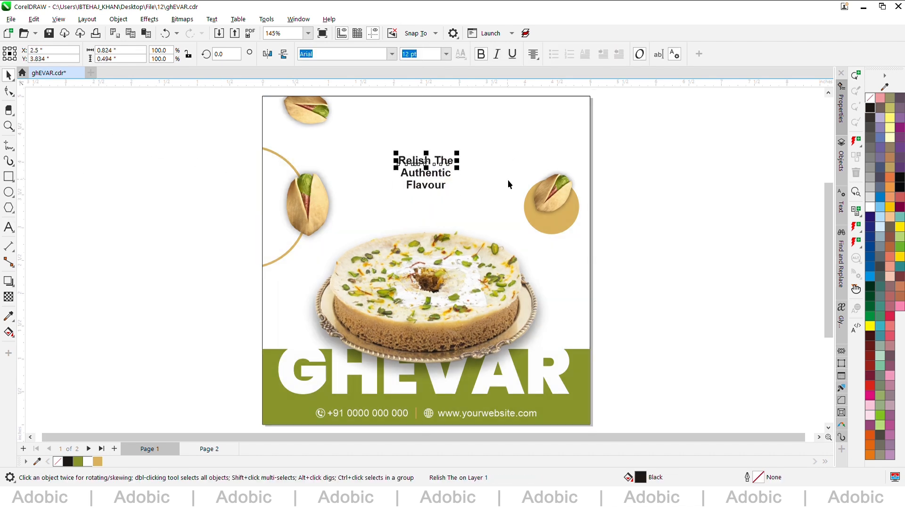
Change the tagline lines "Relish The" and "Flavour" to uppercase
{"action": "scroll", "coordinate": [434, 186], "scroll_direction": "up", "scroll_amount": 1}
{"action": "key", "text": "F8"}
{"action": "key", "text": "ctrl+a"}
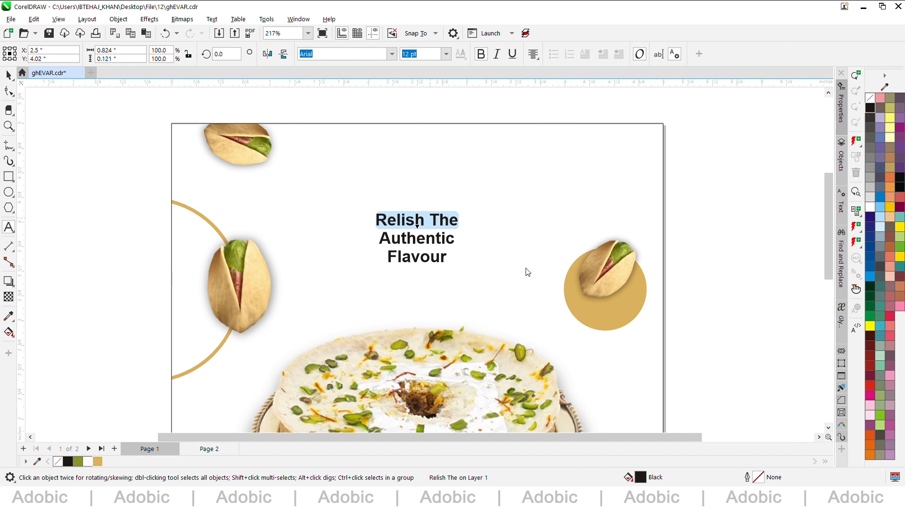
{"action": "key", "text": "shift+F3"}
{"action": "double_click", "coordinate": [426, 264]}
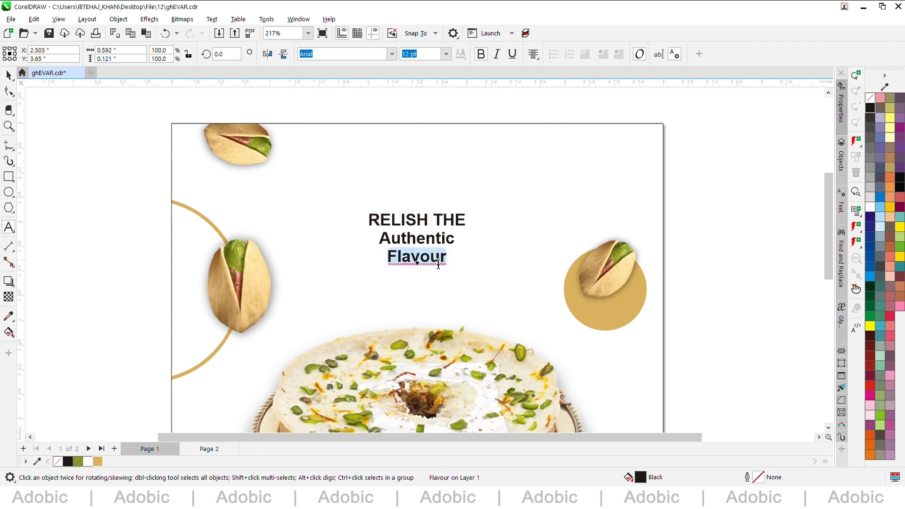
{"action": "key", "text": "shift+F3"}
{"action": "key", "text": "ctrl+space"}
Apply the bold Poppins font to the "RELISH THE" and "FLAVOUR" lines
{"action": "left_click", "coordinate": [455, 228], "text": "shift"}
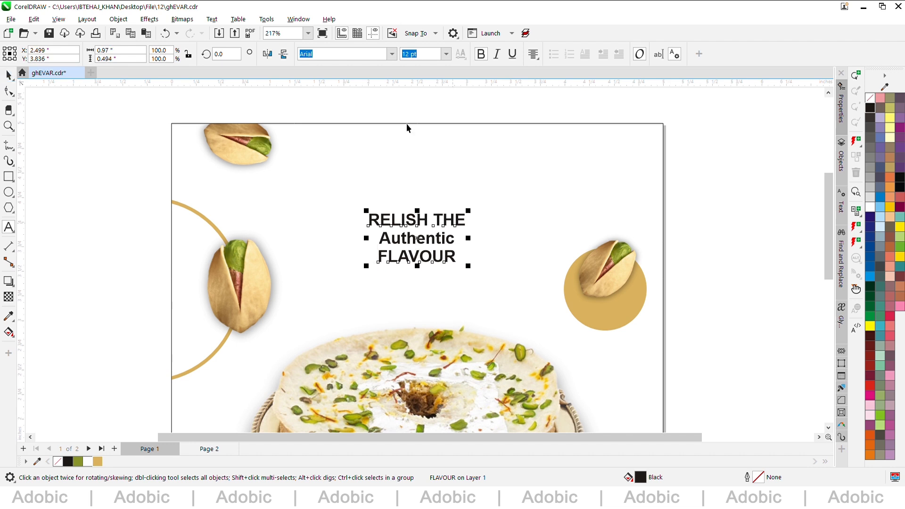
{"action": "left_click", "coordinate": [372, 60]}
{"action": "type", "text": "popp"}
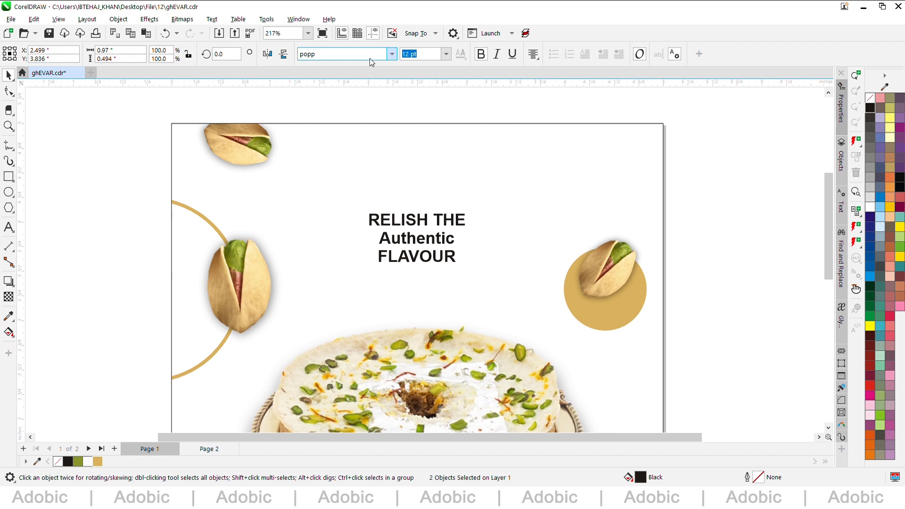
{"action": "left_click", "coordinate": [391, 249]}
{"action": "left_click", "coordinate": [121, 194]}
Move the word "FLAVOUR" slightly down to widen the gap below "Authentic"
{"action": "left_click", "coordinate": [402, 192]}
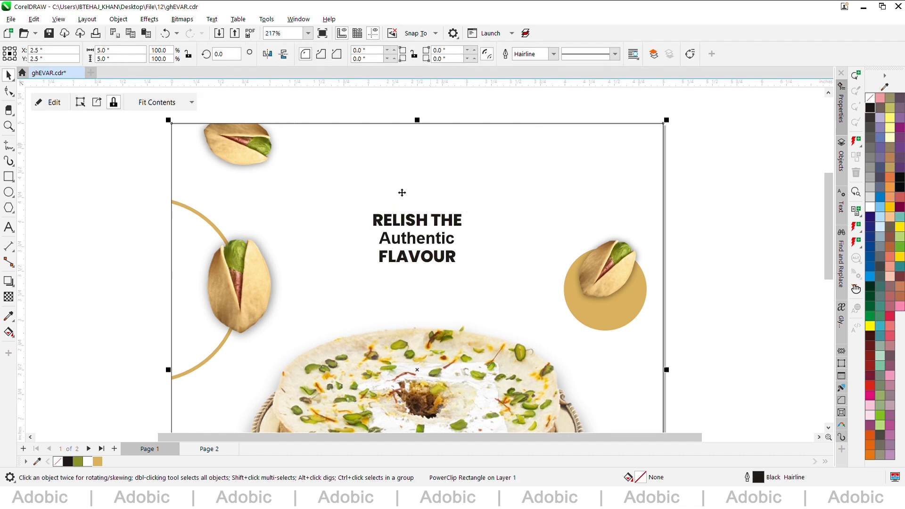
{"action": "left_click_drag", "start_coordinate": [444, 260], "coordinate": [444, 266]}
{"action": "left_click", "coordinate": [434, 218]}
{"action": "left_click", "coordinate": [416, 243]}
{"action": "left_click_drag", "start_coordinate": [330, 105], "coordinate": [516, 307]}
{"action": "left_click", "coordinate": [508, 299]}
{"action": "left_click", "coordinate": [454, 246]}
{"action": "left_click", "coordinate": [393, 58]}
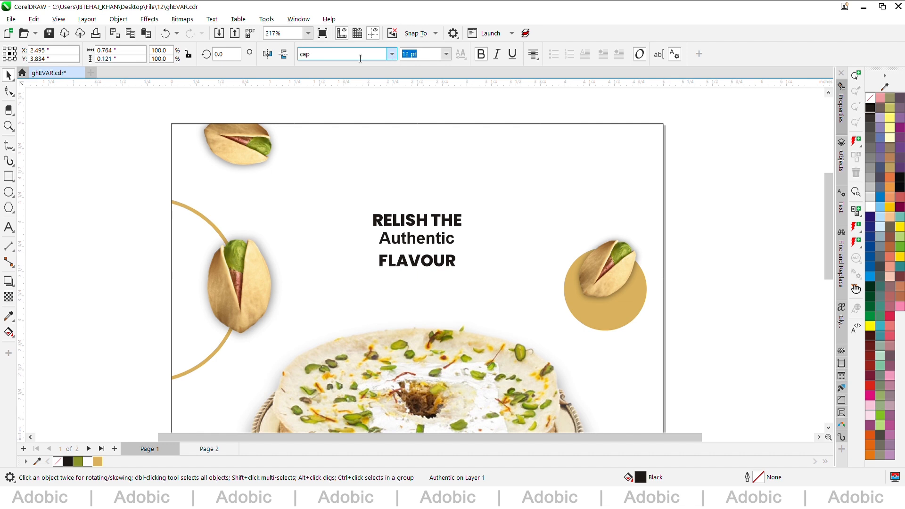
{"action": "key", "text": "Return"}
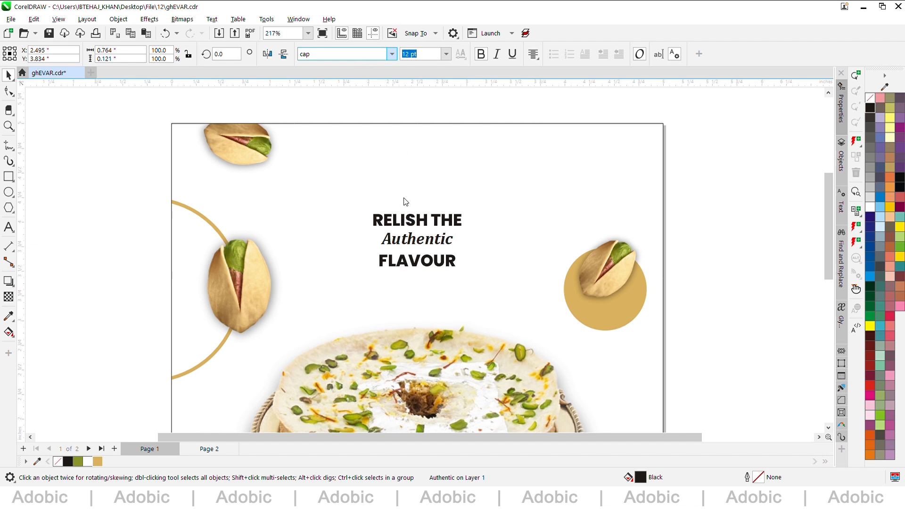
{"action": "key", "text": "Return"}
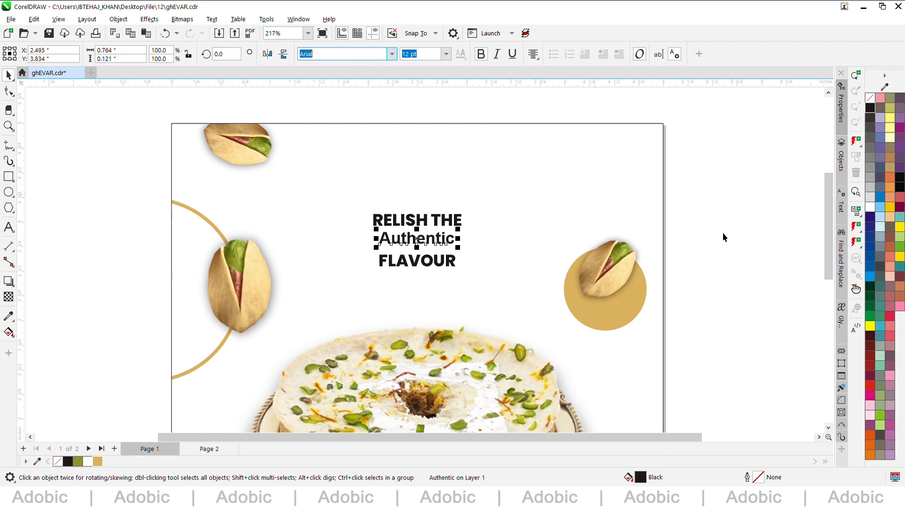
{"action": "left_click", "coordinate": [725, 237]}
Check the font of "Authentic" in the page 2 reference design and apply Gloss And Bloom to the word on page 1
{"action": "key", "text": "Page_Down"}
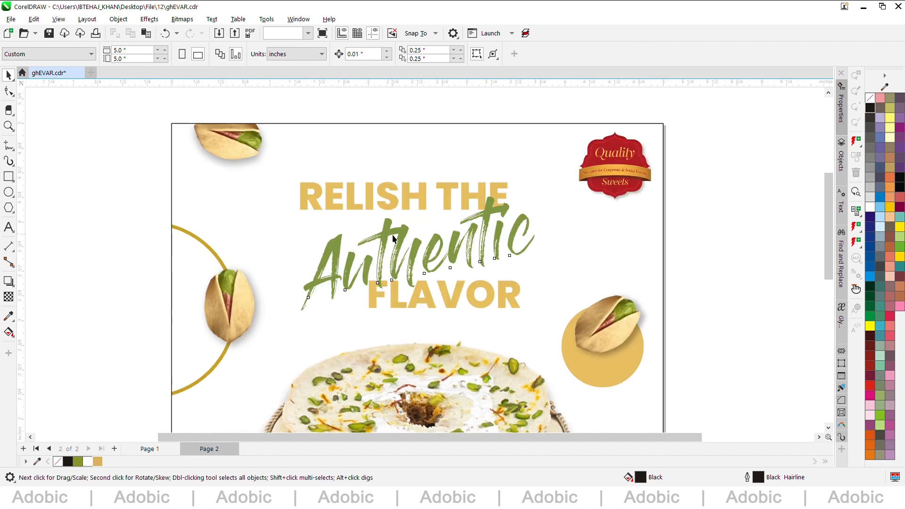
{"action": "left_click", "coordinate": [394, 238]}
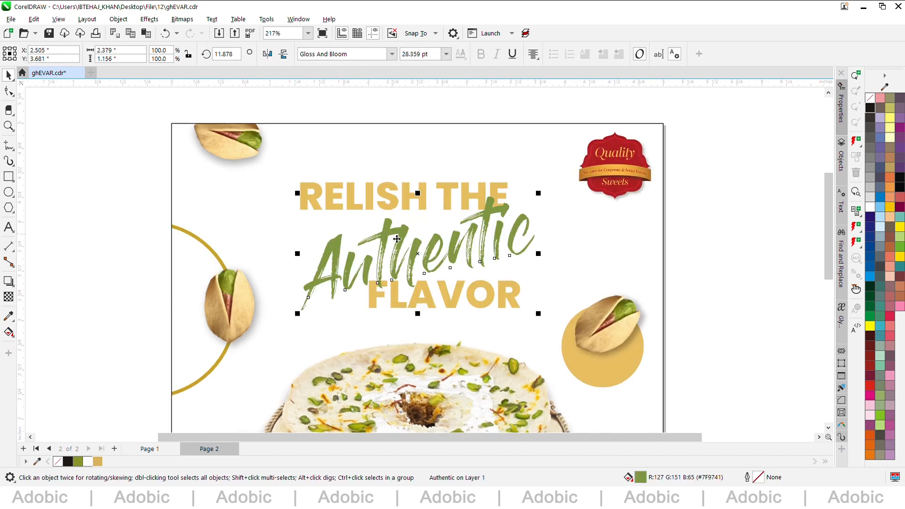
{"action": "key", "text": "Page_Up"}
{"action": "left_click", "coordinate": [418, 240]}
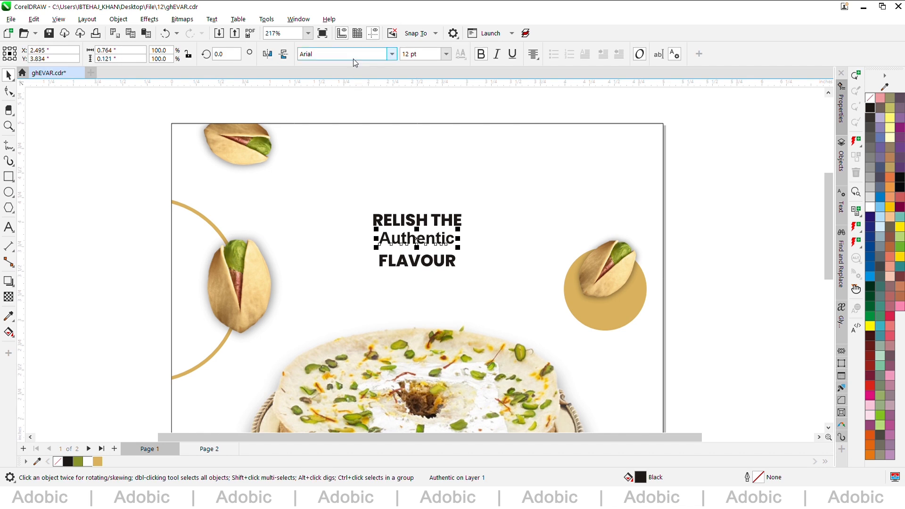
{"action": "type", "text": "Glos"}
{"action": "key", "text": "Return"}
{"action": "left_click", "coordinate": [501, 137]}
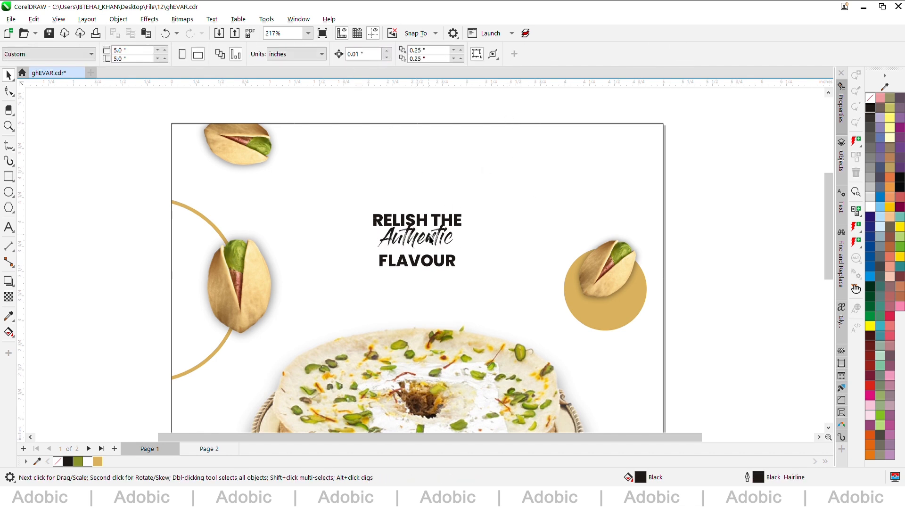
Move the "RELISH THE" line slightly up so it clears the word "Authentic"
{"action": "scroll", "coordinate": [426, 241], "scroll_direction": "up", "scroll_amount": 2}
{"action": "left_click", "coordinate": [498, 228]}
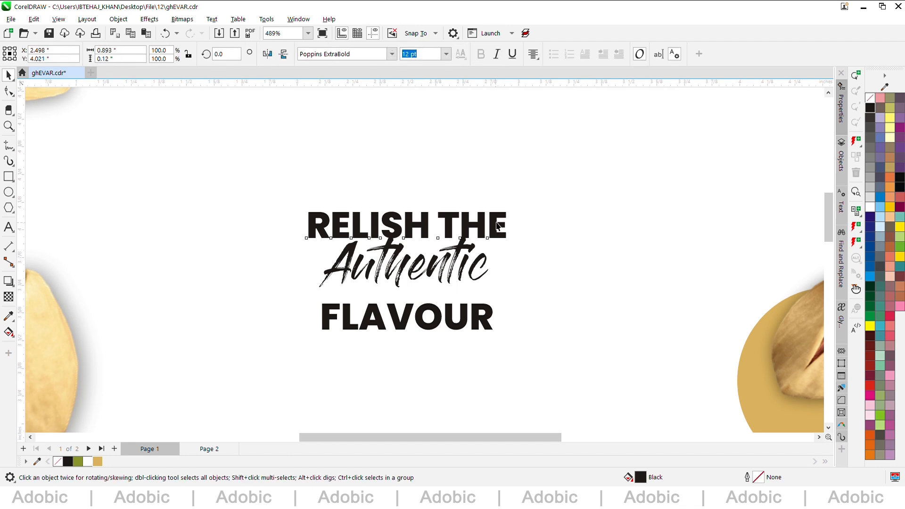
{"action": "left_click_drag", "start_coordinate": [499, 228], "coordinate": [498, 220]}
{"action": "left_click", "coordinate": [487, 259]}
{"action": "left_click", "coordinate": [479, 220]}
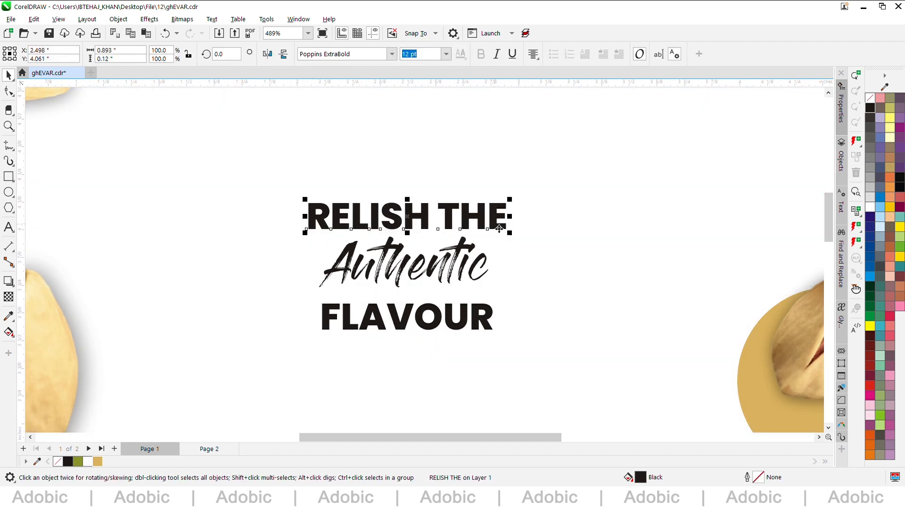
Enlarge all three tagline lines together, bringing "RELISH THE" and "FLAVOUR" to about 21.6 pt
{"action": "scroll", "coordinate": [391, 266], "scroll_direction": "down", "scroll_amount": 3}
{"action": "left_click_drag", "start_coordinate": [344, 166], "coordinate": [465, 309]}
{"action": "left_click_drag", "start_coordinate": [430, 247], "coordinate": [461, 236]}
{"action": "left_click", "coordinate": [478, 245]}
{"action": "scroll", "coordinate": [400, 347], "scroll_direction": "up", "scroll_amount": 3}
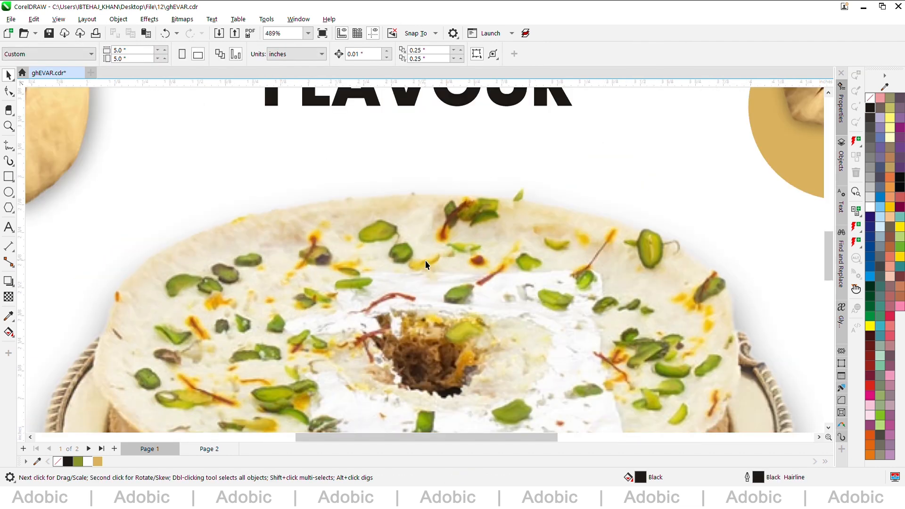
Color "RELISH THE" and "FLAVOUR" with a golden yellow sampled from the Ghevar image, and fill "Authentic" with the document's green
{"action": "key", "text": "i"}
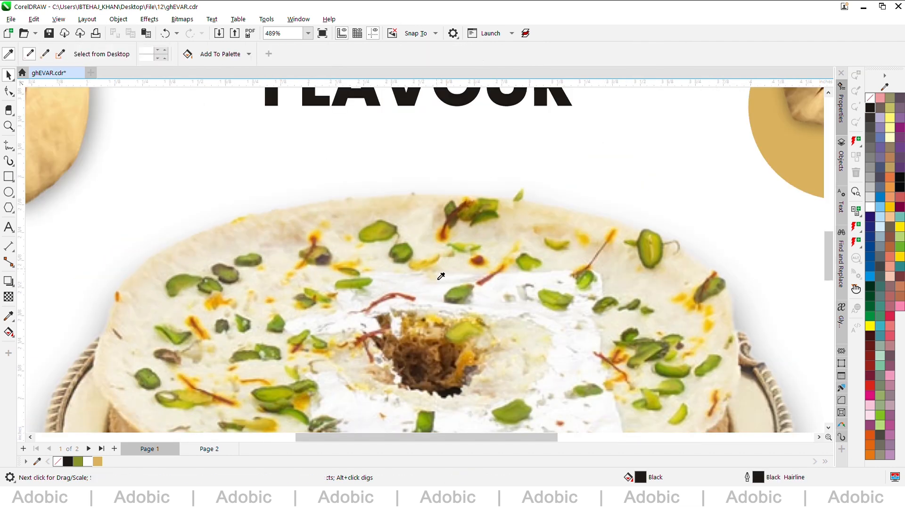
{"action": "left_click", "coordinate": [431, 262]}
{"action": "left_click", "coordinate": [547, 104]}
{"action": "scroll", "coordinate": [547, 135], "scroll_direction": "down", "scroll_amount": 1}
{"action": "left_click", "coordinate": [390, 104]}
{"action": "key", "text": "space"}
{"action": "left_click", "coordinate": [78, 462]}
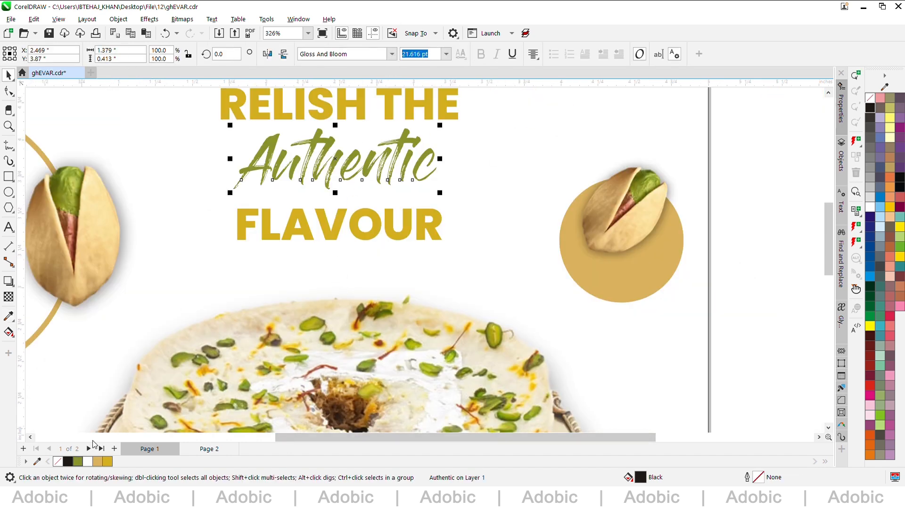
Rotate "Authentic" counterclockwise by about 11 degrees and shift "FLAVOUR" down and to the right beneath it
{"action": "scroll", "coordinate": [524, 378], "scroll_direction": "down", "scroll_amount": 1}
{"action": "left_click", "coordinate": [439, 238]}
{"action": "left_click_drag", "start_coordinate": [479, 213], "coordinate": [483, 282]}
{"action": "left_click", "coordinate": [461, 278]}
{"action": "left_click", "coordinate": [414, 198]}
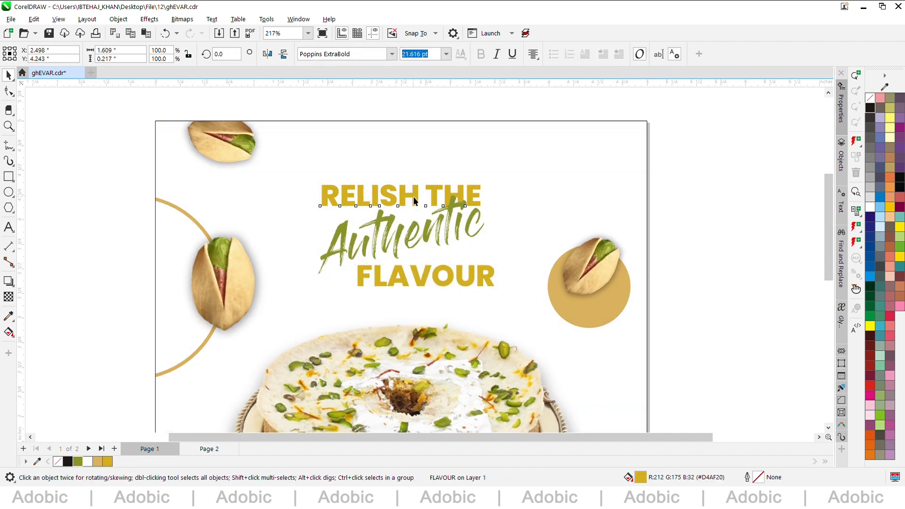
Move "FLAVOUR" up closer to "Authentic" and nudge "RELISH THE" slightly up and left to tighten the tagline layout
{"action": "left_click", "coordinate": [459, 276]}
{"action": "left_click_drag", "start_coordinate": [460, 276], "coordinate": [460, 260]}
{"action": "left_click", "coordinate": [441, 230]}
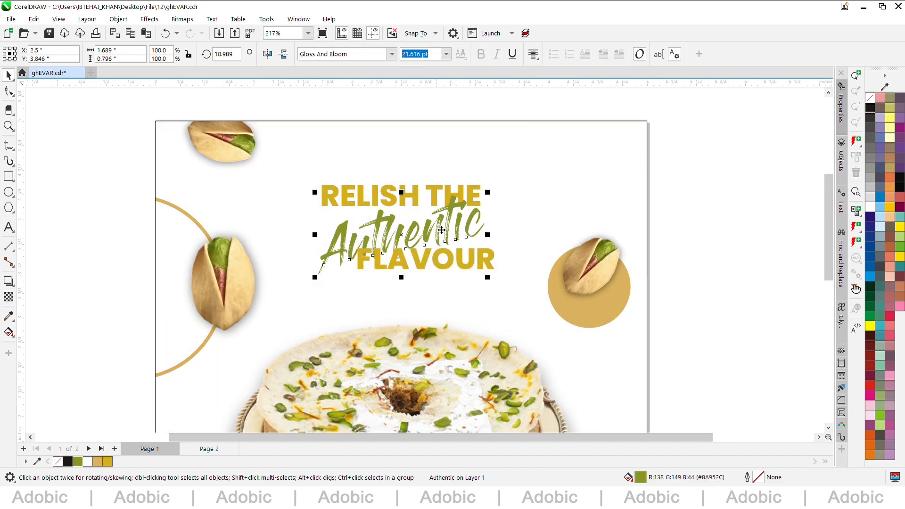
{"action": "scroll", "coordinate": [461, 243], "scroll_direction": "up", "scroll_amount": 4}
{"action": "left_click", "coordinate": [620, 281]}
{"action": "left_click_drag", "start_coordinate": [620, 281], "coordinate": [619, 282]}
{"action": "left_click", "coordinate": [574, 129]}
{"action": "left_click_drag", "start_coordinate": [574, 128], "coordinate": [575, 124]}
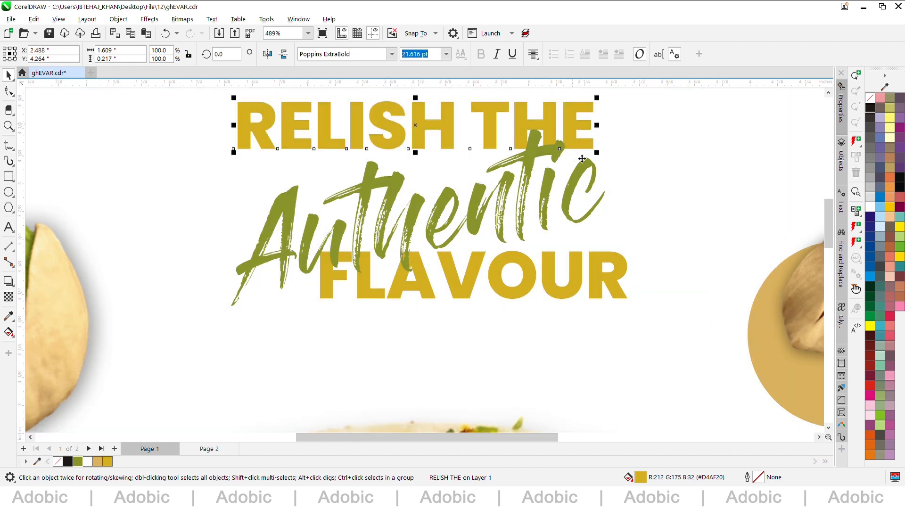
Enlarge the three tagline lines together to about 26.9 pt and nudge them slightly left
{"action": "scroll", "coordinate": [448, 295], "scroll_direction": "down", "scroll_amount": 2}
{"action": "scroll", "coordinate": [448, 296], "scroll_direction": "down", "scroll_amount": 2}
{"action": "left_click_drag", "start_coordinate": [239, 111], "coordinate": [465, 292]}
{"action": "scroll", "coordinate": [466, 292], "scroll_direction": "down", "scroll_amount": 2}
{"action": "key", "text": "Left"}
{"action": "key", "text": "Left"}
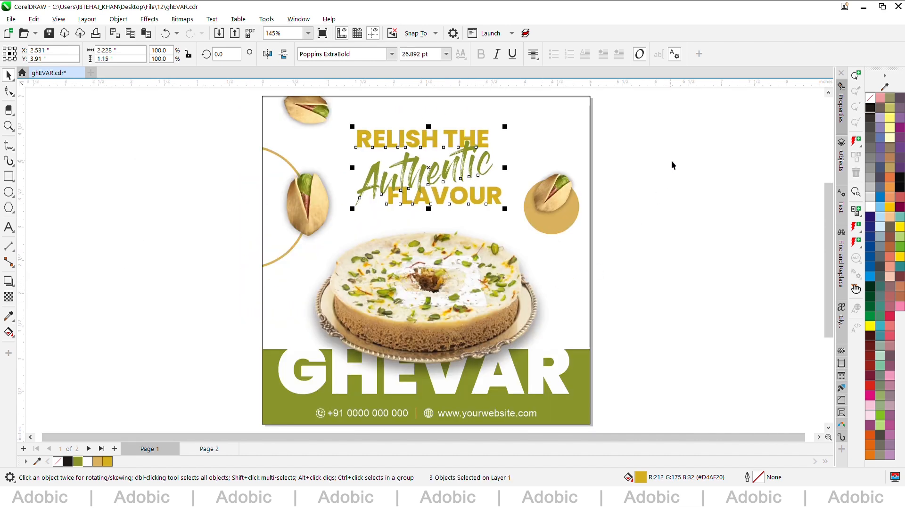
Move the solid golden circle and its pistachio slightly down beside the tagline
{"action": "left_click_drag", "start_coordinate": [671, 160], "coordinate": [501, 280]}
{"action": "key", "text": "Down"}
{"action": "key", "text": "Down"}
{"action": "key", "text": "Down"}
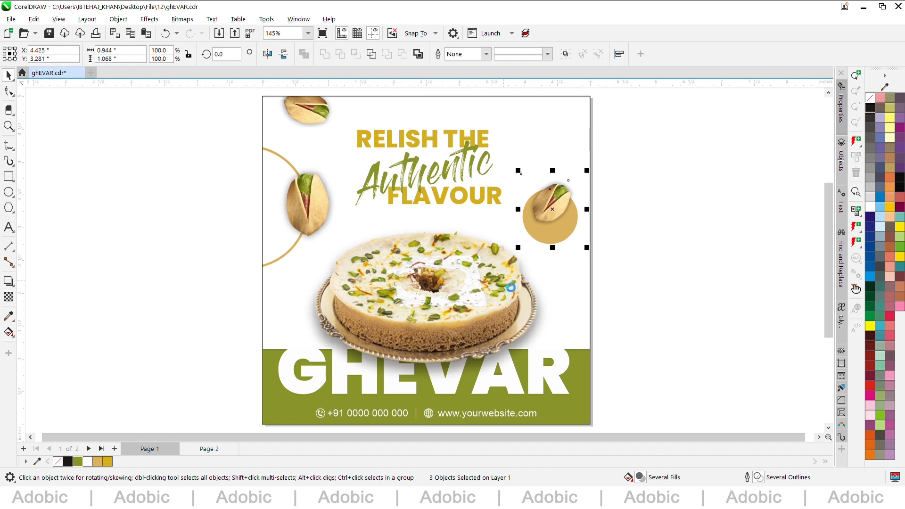
{"action": "left_click", "coordinate": [565, 226]}
{"action": "left_click_drag", "start_coordinate": [587, 171], "coordinate": [594, 176]}
{"action": "left_click", "coordinate": [642, 193]}
Import the red Quality Sweets badge and place it in the upper right corner of the post
{"action": "key", "text": "ctrl+i"}
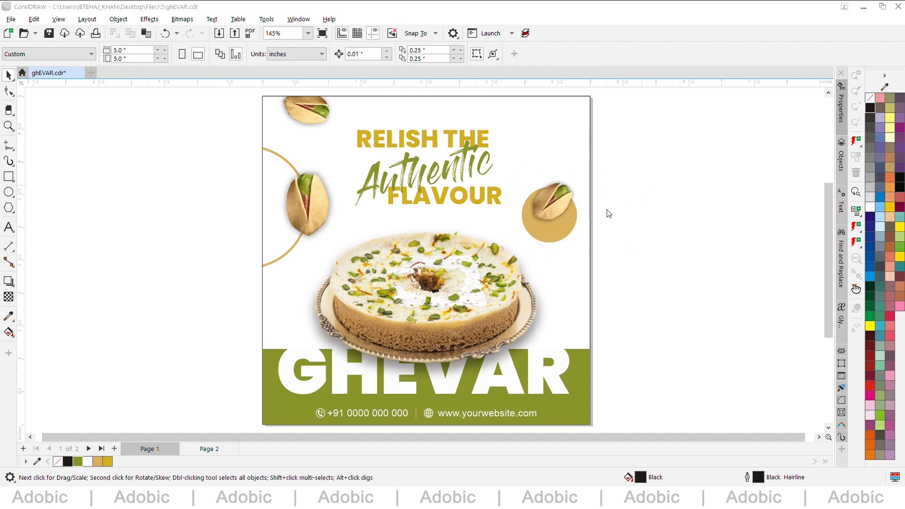
{"action": "double_click", "coordinate": [338, 103]}
{"action": "left_click", "coordinate": [646, 135]}
{"action": "left_click_drag", "start_coordinate": [669, 185], "coordinate": [576, 142]}
{"action": "key", "text": "Left"}
{"action": "key", "text": "Left"}
{"action": "key", "text": "Left"}
{"action": "key", "text": "Up"}
{"action": "key", "text": "Escape"}
Increase the tilt of "Authentic" to 15.35 degrees and nudge it into place between the two golden lines
{"action": "scroll", "coordinate": [475, 190], "scroll_direction": "up", "scroll_amount": 1}
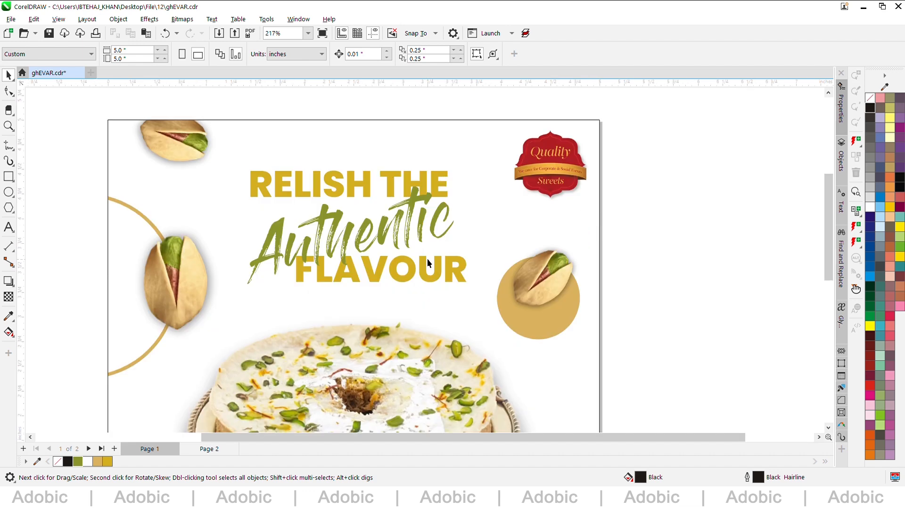
{"action": "left_click", "coordinate": [423, 212]}
{"action": "left_click", "coordinate": [431, 227]}
{"action": "left_click_drag", "start_coordinate": [464, 184], "coordinate": [456, 177]}
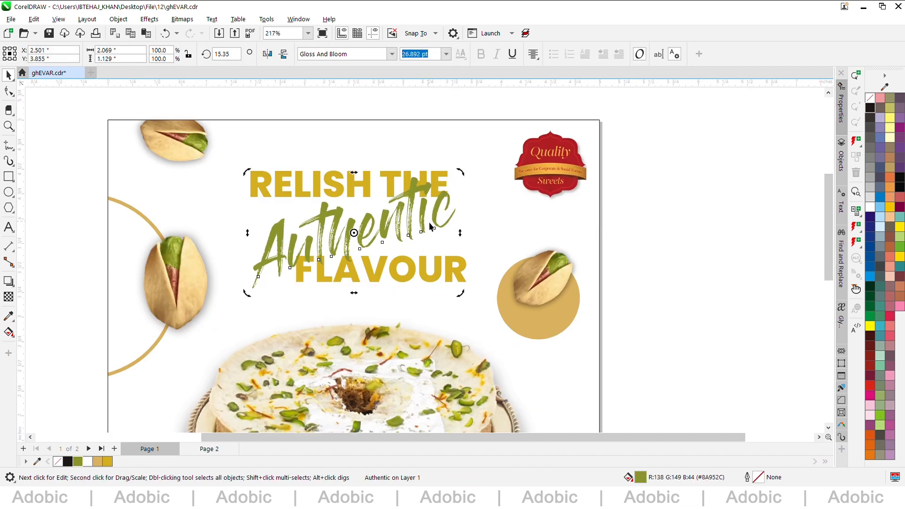
{"action": "key", "text": "Left"}
{"action": "key", "text": "Right"}
{"action": "key", "text": "Right"}
{"action": "key", "text": "Right"}
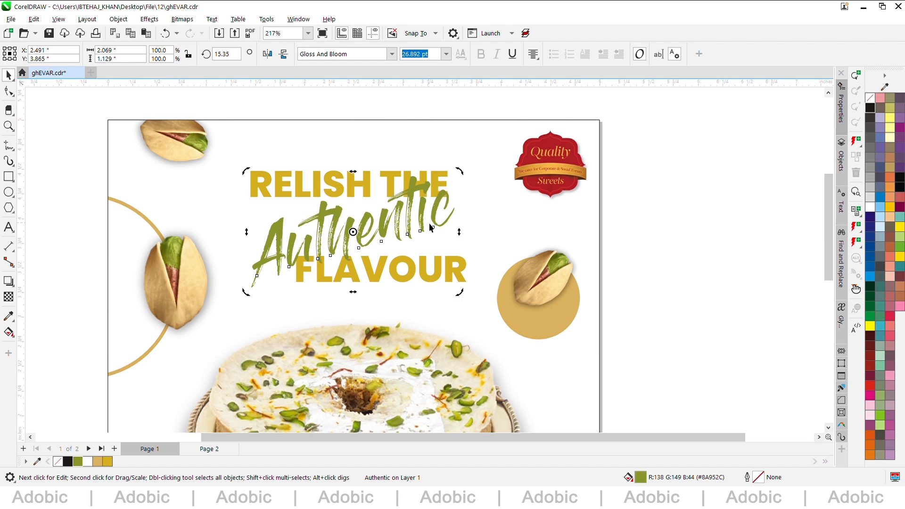
Shift "FLAVOUR" slightly to the right to offset it further from "RELISH THE"
{"action": "left_click", "coordinate": [457, 272]}
{"action": "left_click_drag", "start_coordinate": [455, 269], "coordinate": [458, 267]}
{"action": "left_click", "coordinate": [391, 180]}
Shift the complete three-line tagline slightly down and left above the Ghevar image
{"action": "left_click_drag", "start_coordinate": [233, 107], "coordinate": [500, 320]}
{"action": "key", "text": "Down"}
{"action": "key", "text": "Down"}
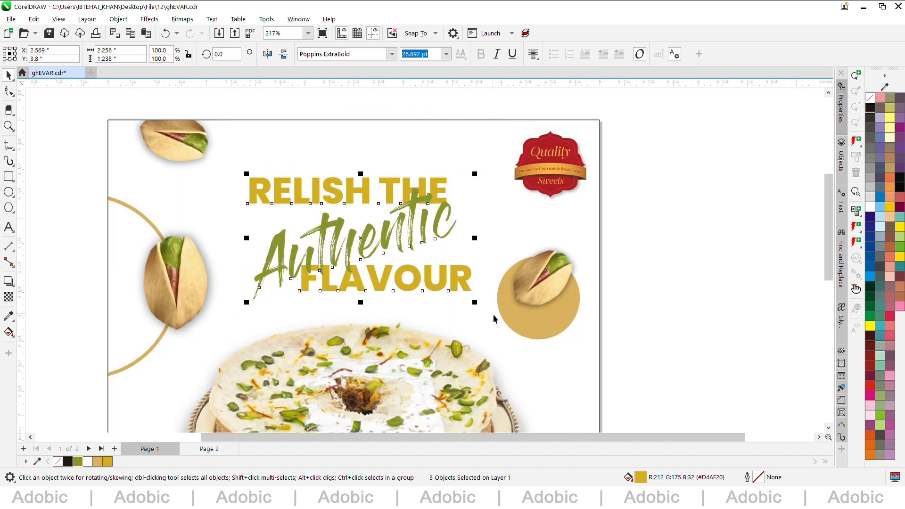
{"action": "key", "text": "Left"}
{"action": "key", "text": "Left"}
{"action": "key", "text": "Up"}
{"action": "left_click", "coordinate": [697, 230]}
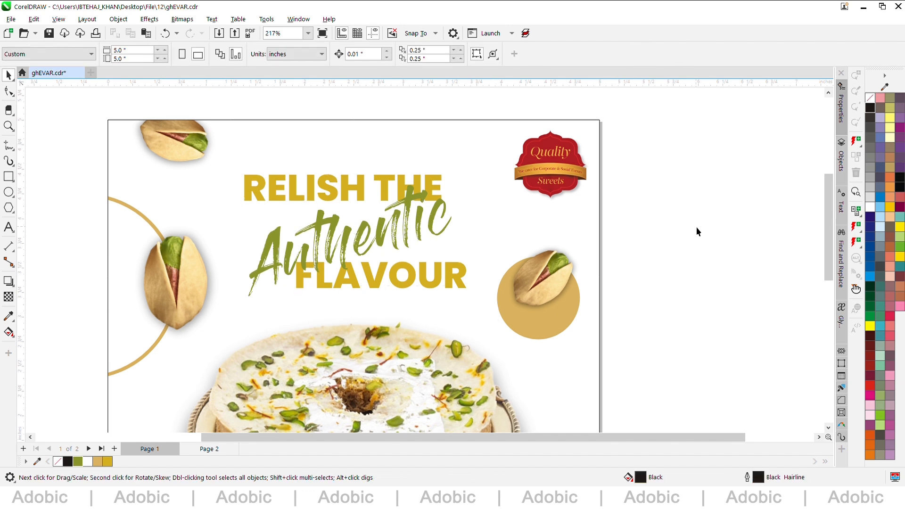
Enlarge the GHEVAR title slightly inside the green band so it spans more of the band's width
{"action": "key", "text": "shift+F4"}
{"action": "left_click", "coordinate": [551, 388]}
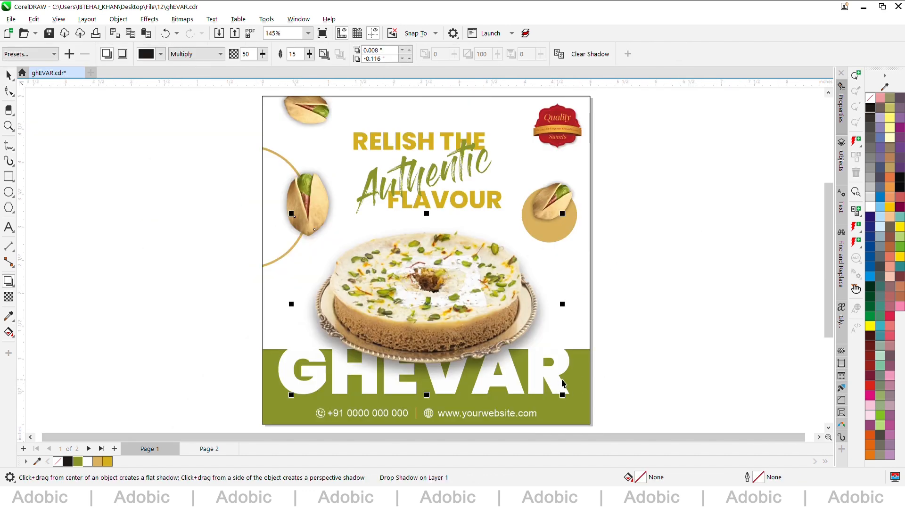
{"action": "double_click", "coordinate": [572, 385]}
{"action": "scroll", "coordinate": [467, 381], "scroll_direction": "up", "scroll_amount": 1}
{"action": "left_click", "coordinate": [414, 247]}
{"action": "left_click_drag", "start_coordinate": [364, 281], "coordinate": [373, 295]}
{"action": "left_click", "coordinate": [753, 223], "text": "ctrl"}
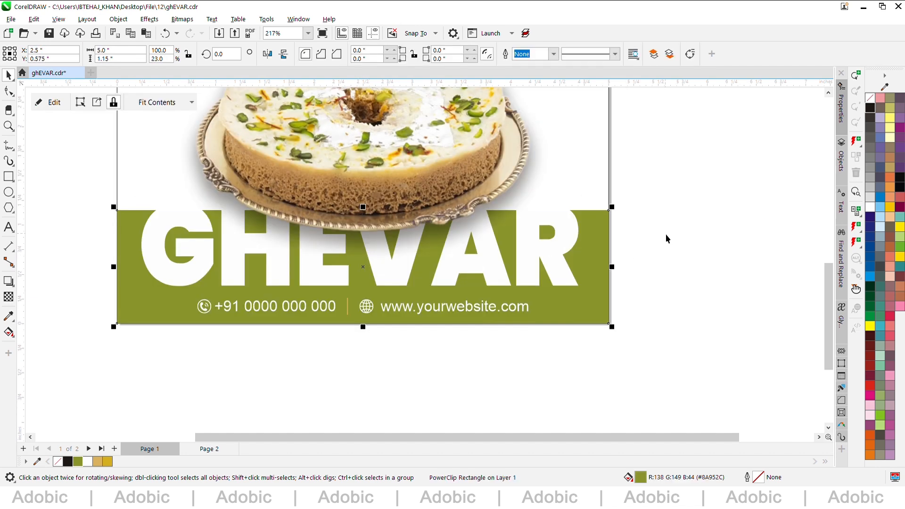
{"action": "left_click", "coordinate": [521, 258], "text": "ctrl"}
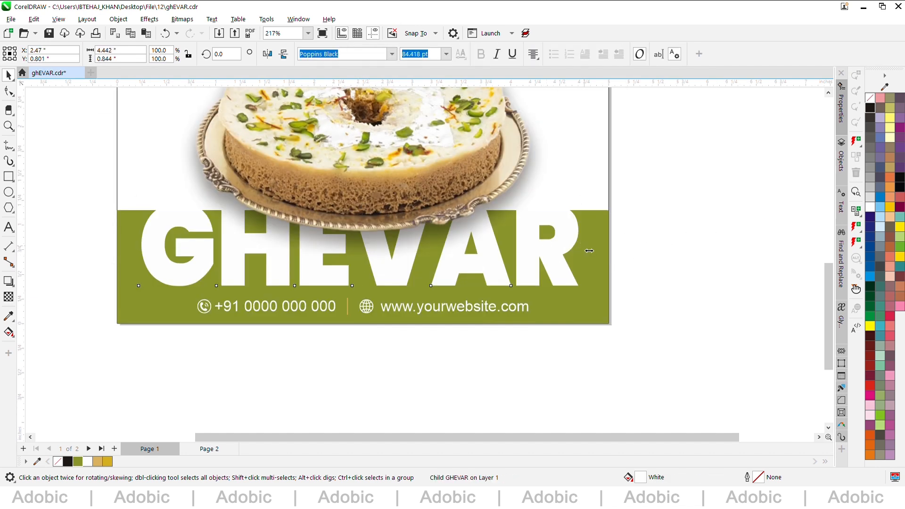
{"action": "left_click_drag", "start_coordinate": [588, 250], "coordinate": [593, 251]}
{"action": "left_click", "coordinate": [723, 218]}
{"action": "key", "text": "shift+F4"}
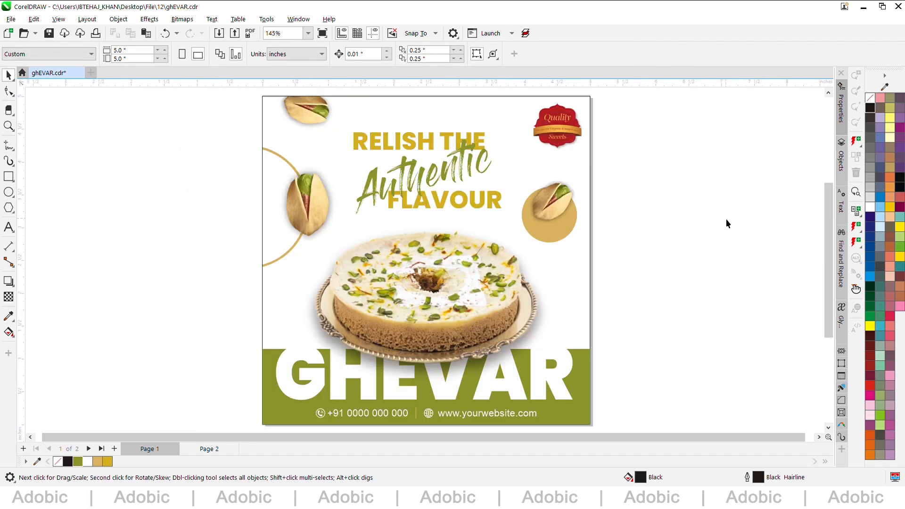